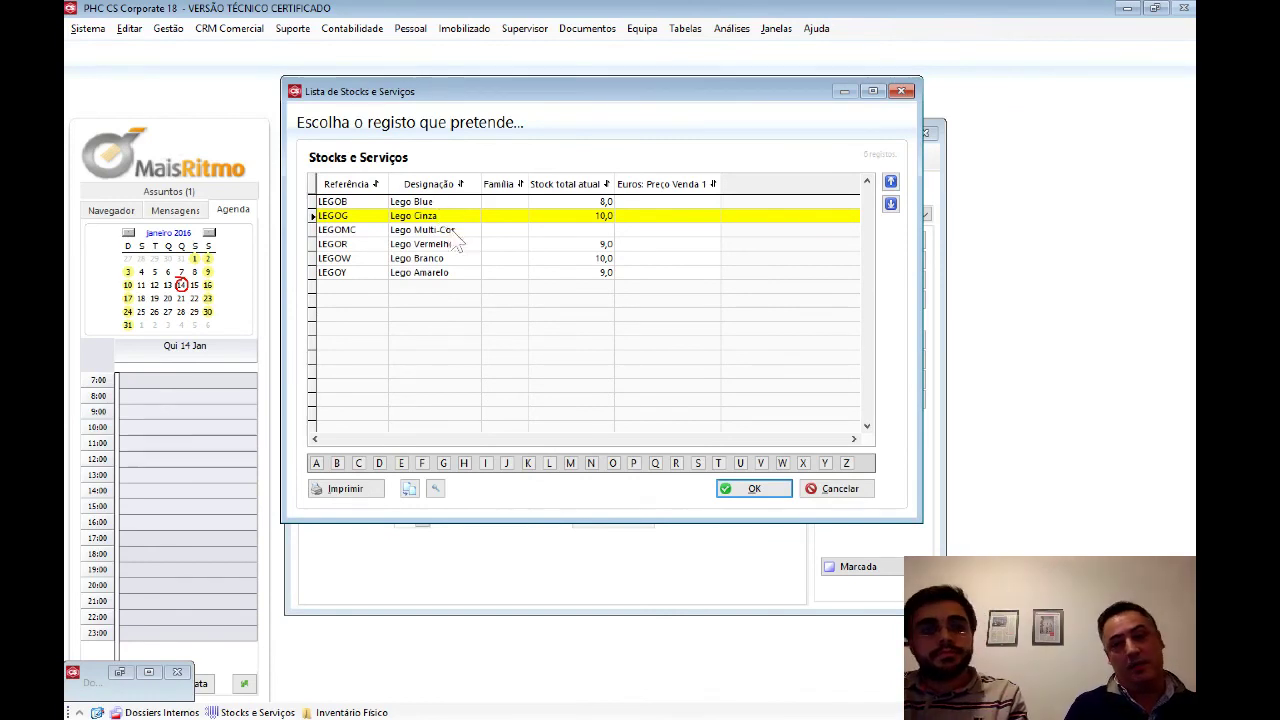
# Step: Open the stock record for Lego Blue (LEGOB) and check its current stock and customer-reserved quantity
pyautogui.click(447, 204)
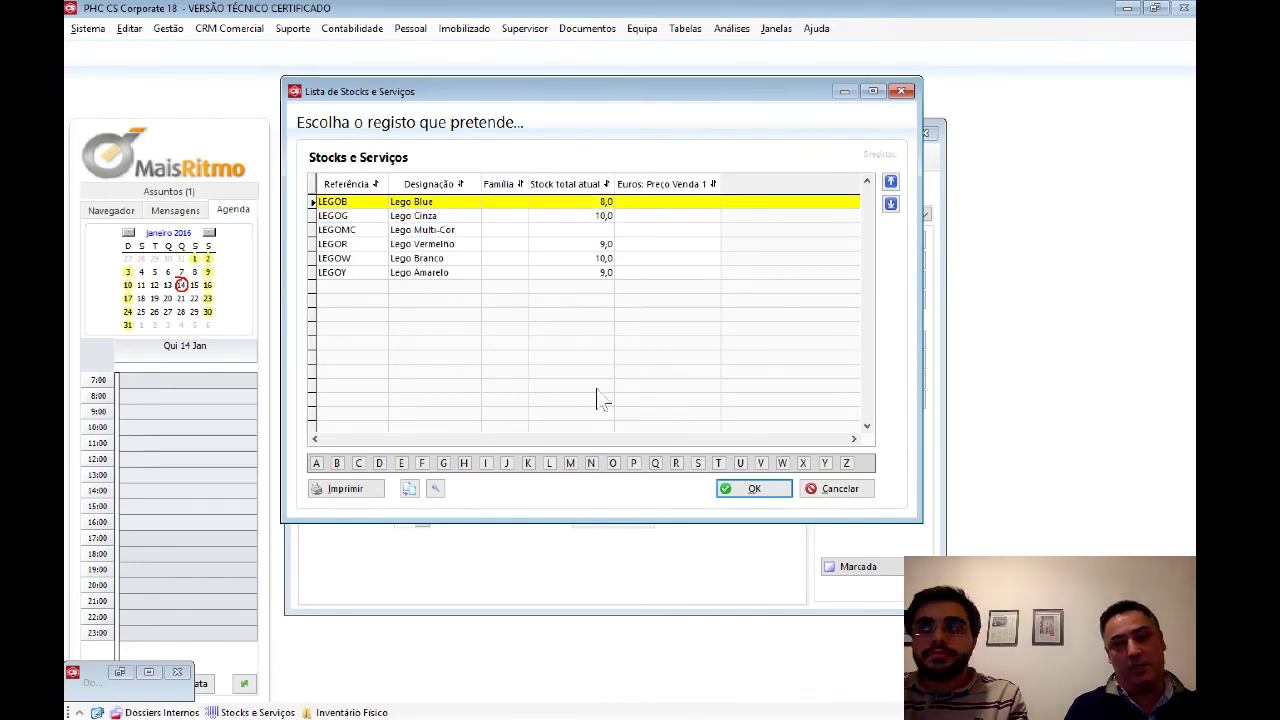
pyautogui.click(776, 492)
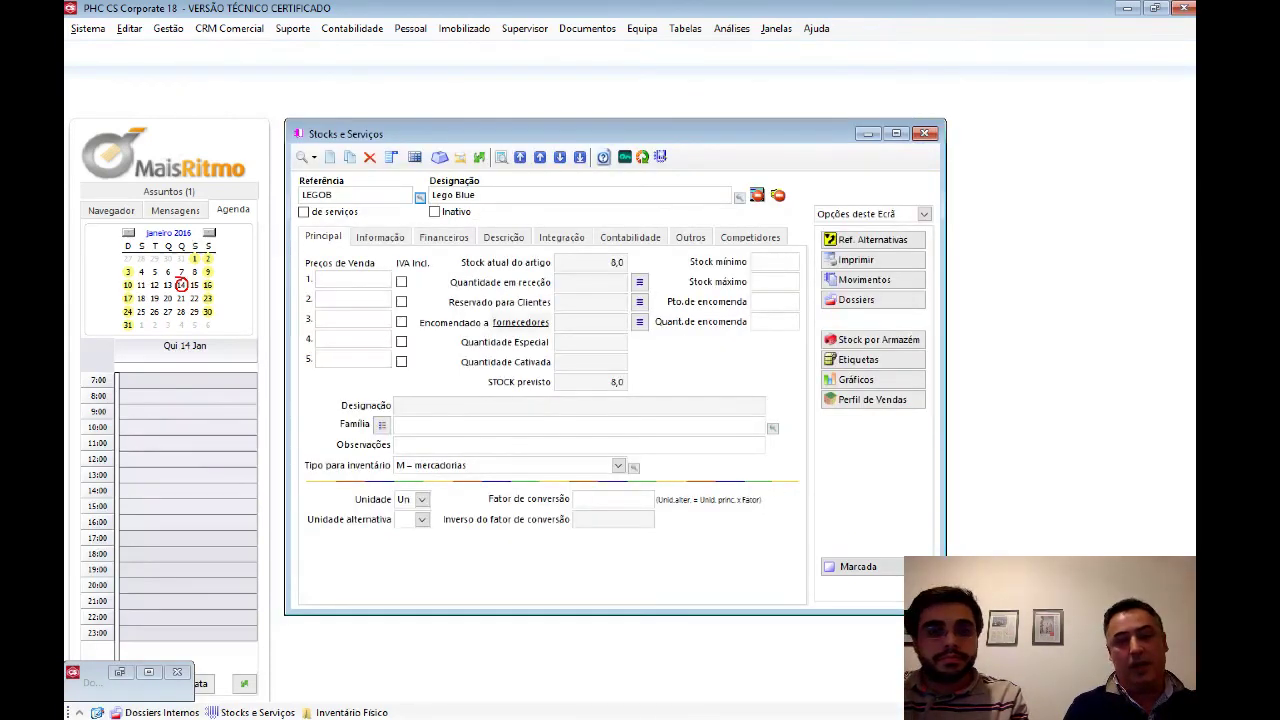
pyautogui.click(612, 262)
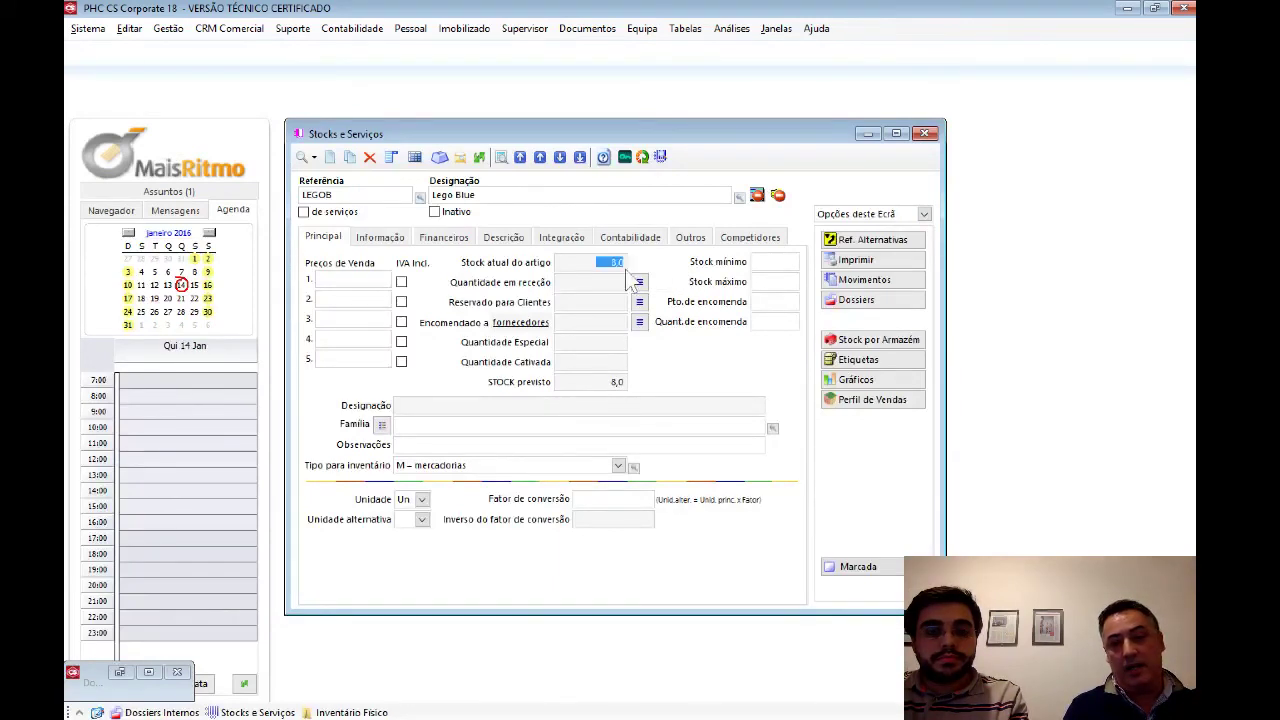
pyautogui.click(600, 262)
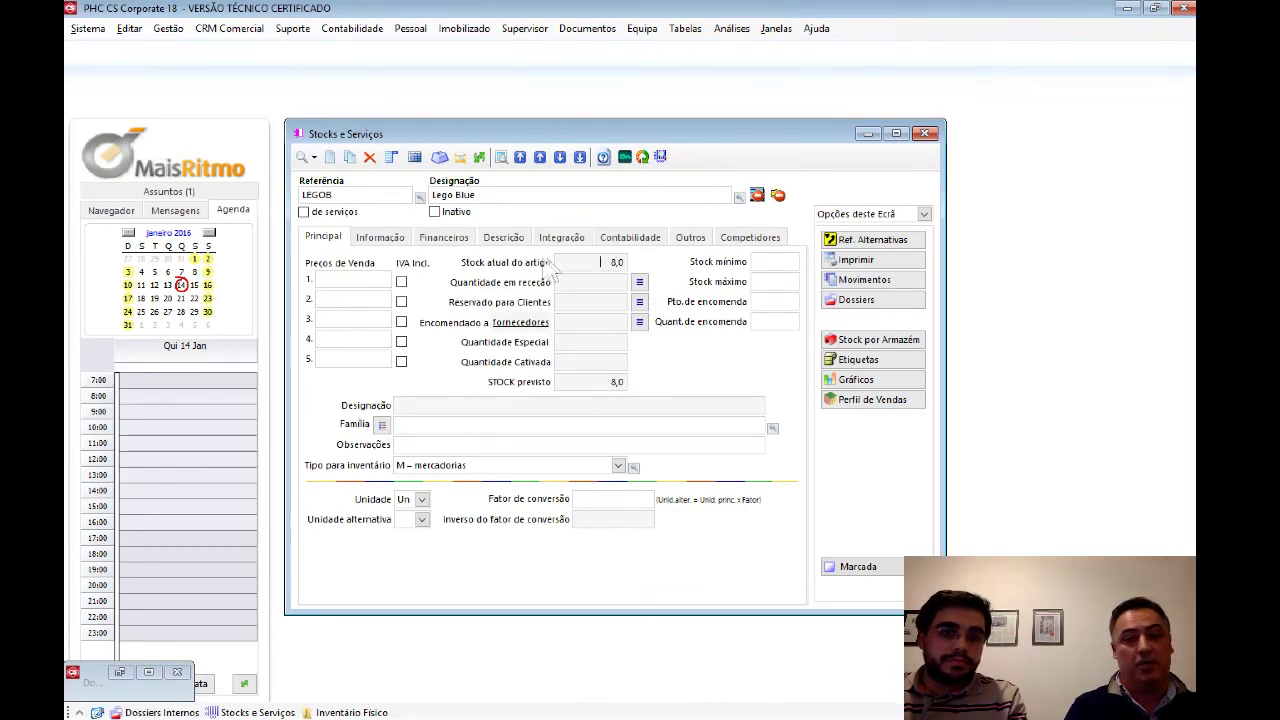
pyautogui.doubleClick(612, 262)
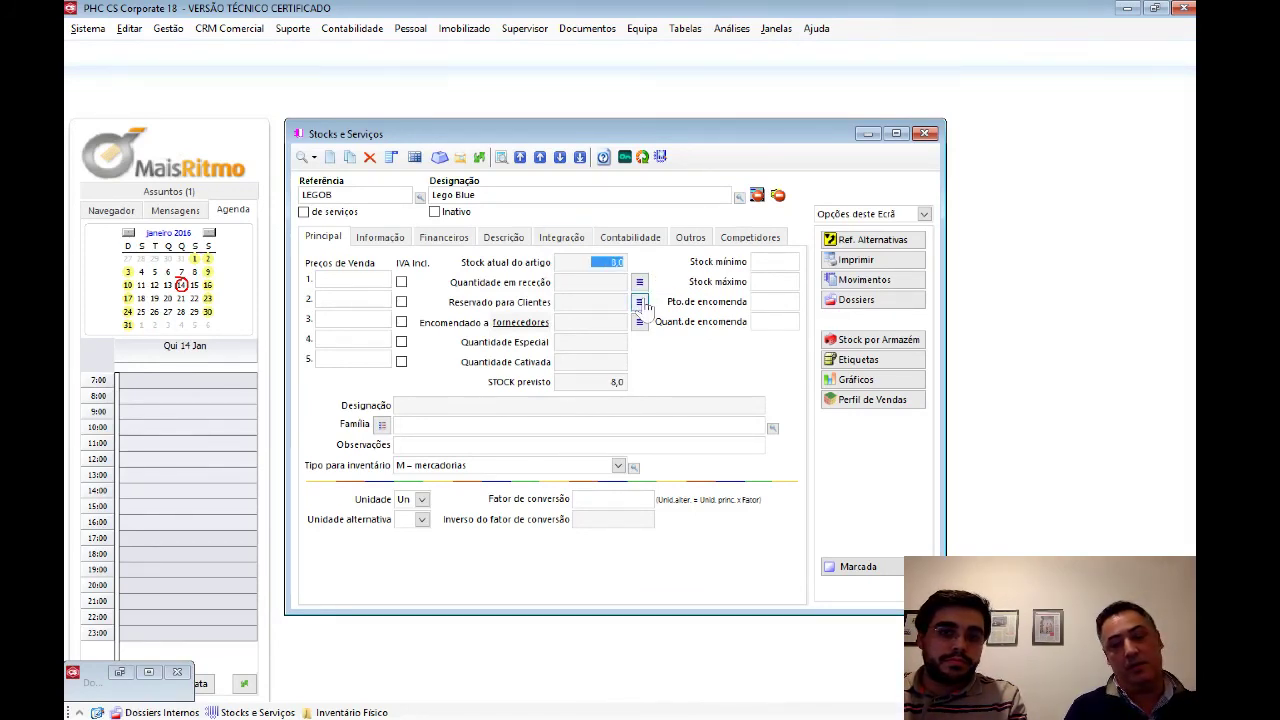
pyautogui.click(605, 312)
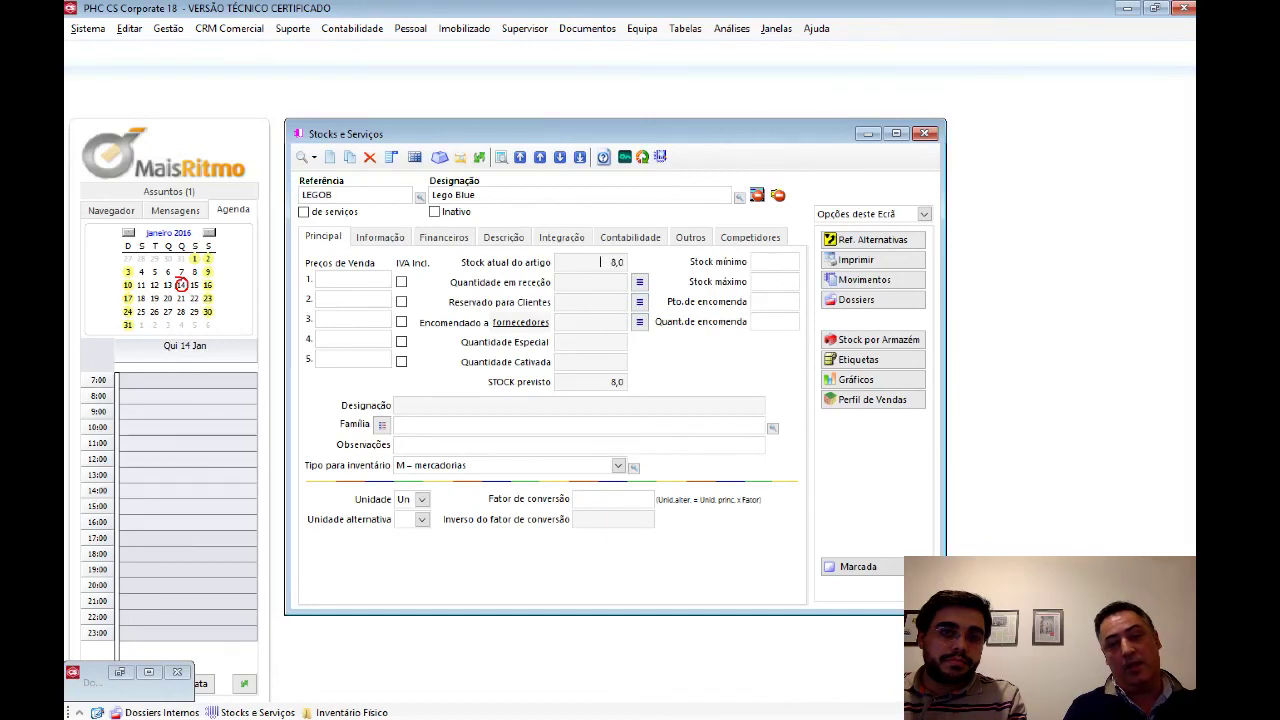
# Step: Run the quantity movements statement for Lego Blue up to 14.01.2016 and examine the first purchase invoice's incoming quantity
pyautogui.click(864, 281)
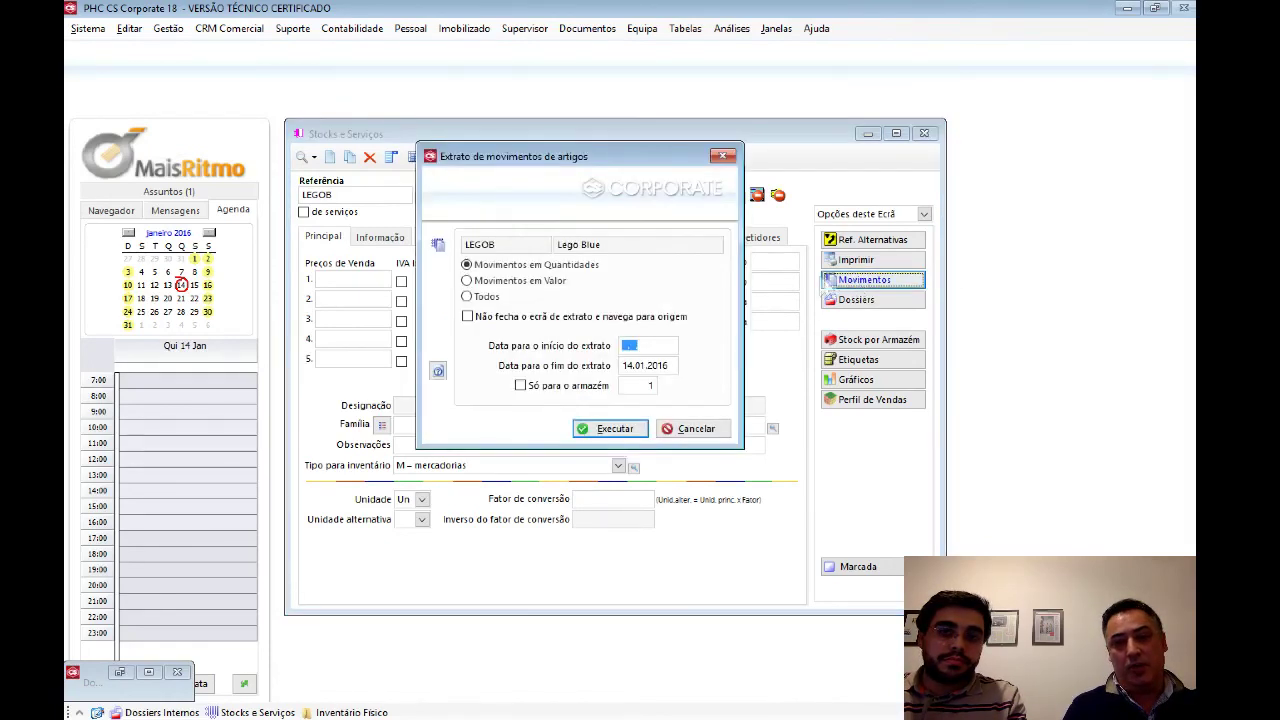
pyautogui.click(618, 430)
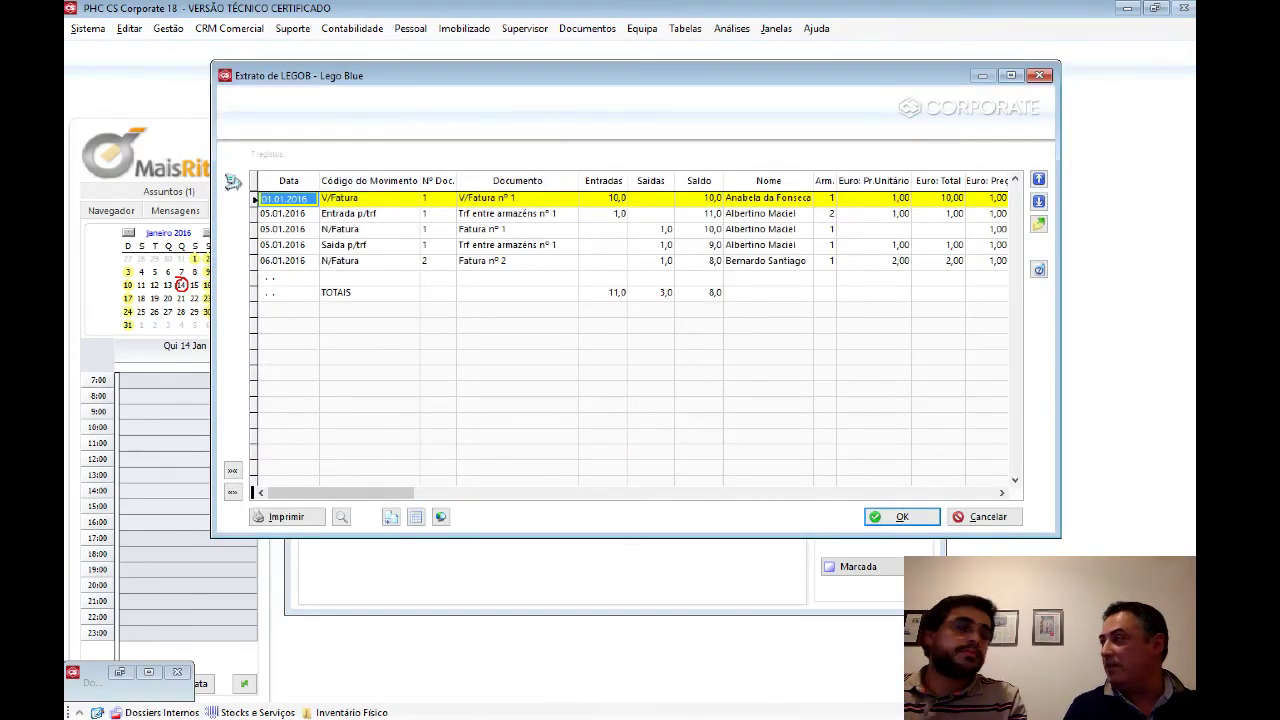
pyautogui.click(373, 198)
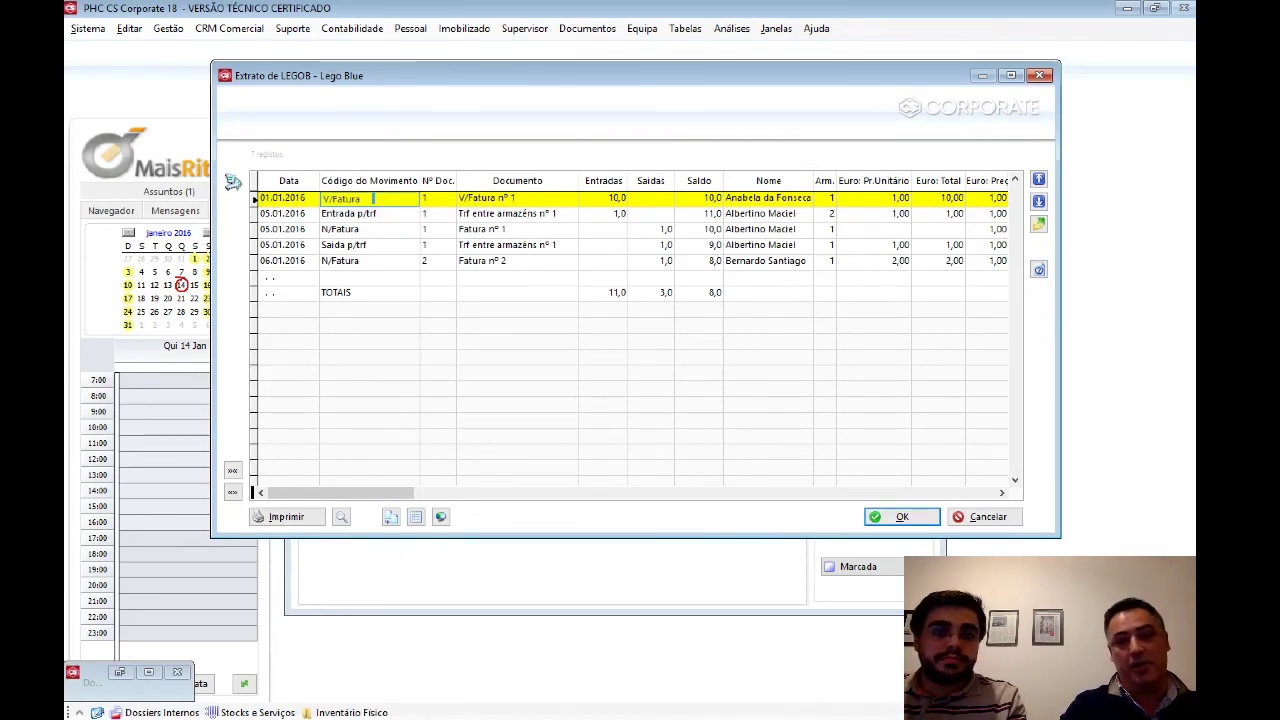
pyautogui.press('Down')
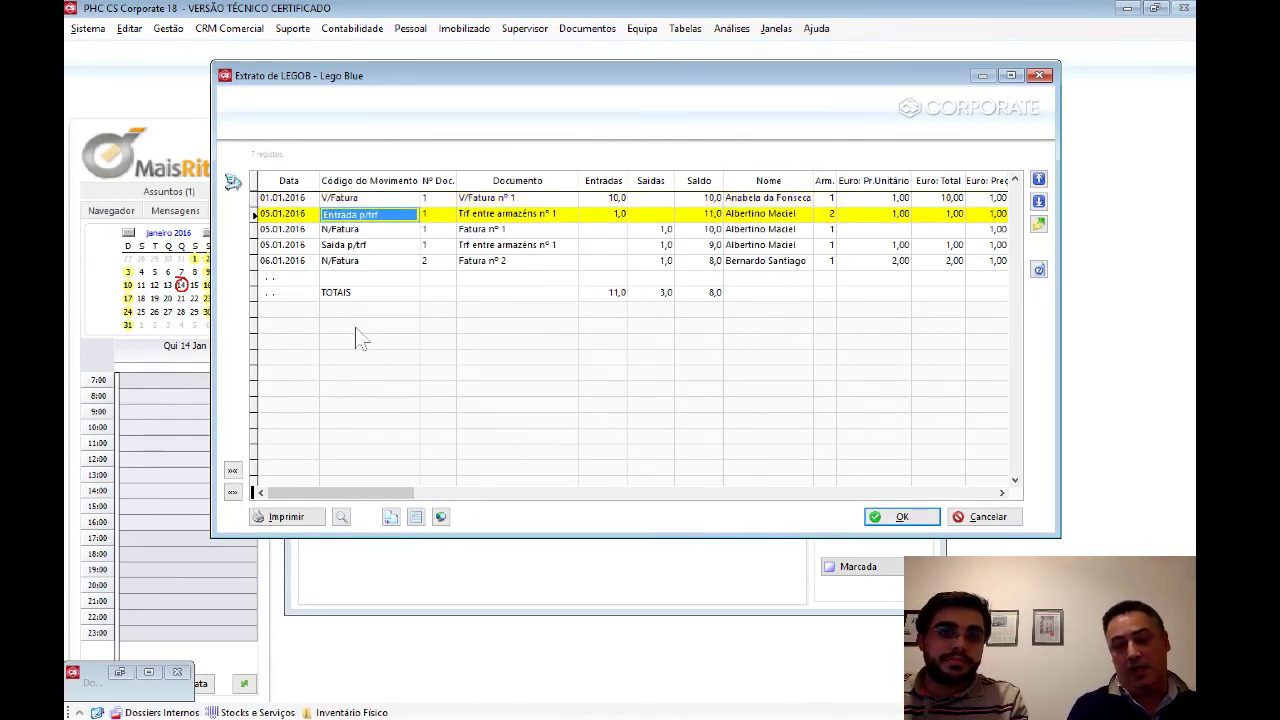
pyautogui.press('Up')
pyautogui.press('Tab')
pyautogui.press('Tab')
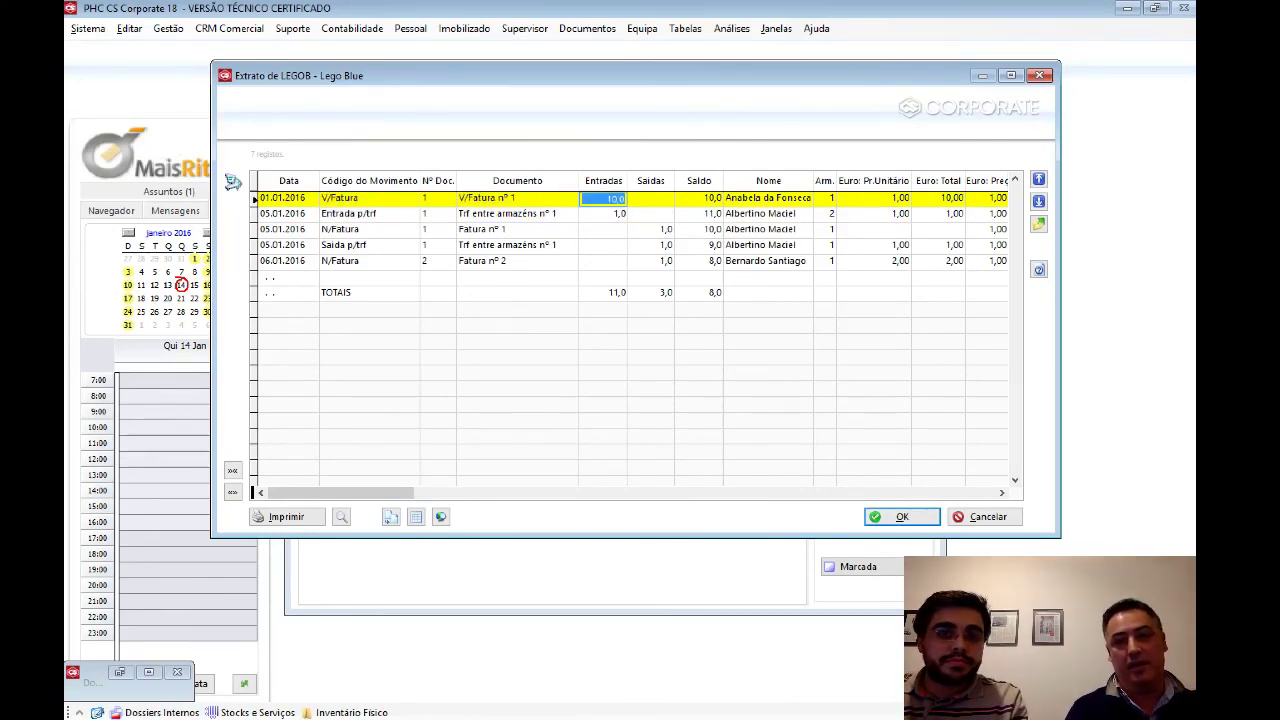
# Step: Review the warehouse transfer, outgoing quantities and running balance in the Lego Blue statement, and close it
pyautogui.click(612, 213)
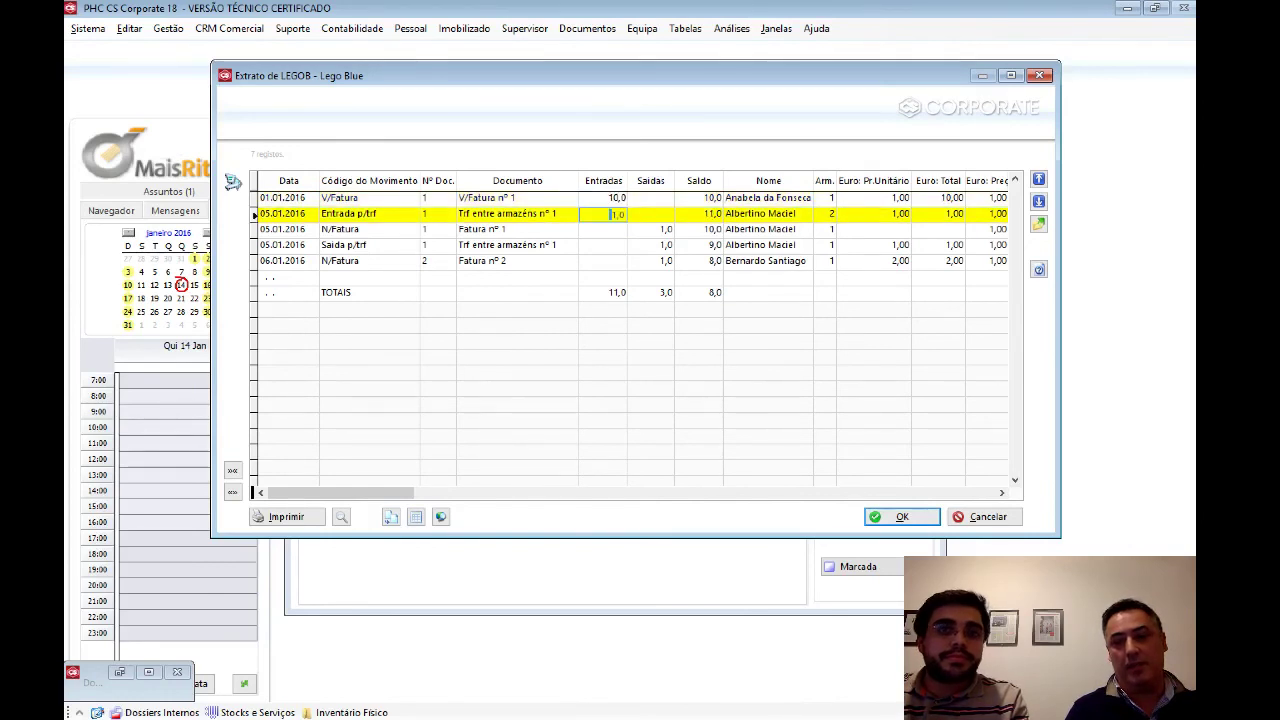
pyautogui.click(825, 213)
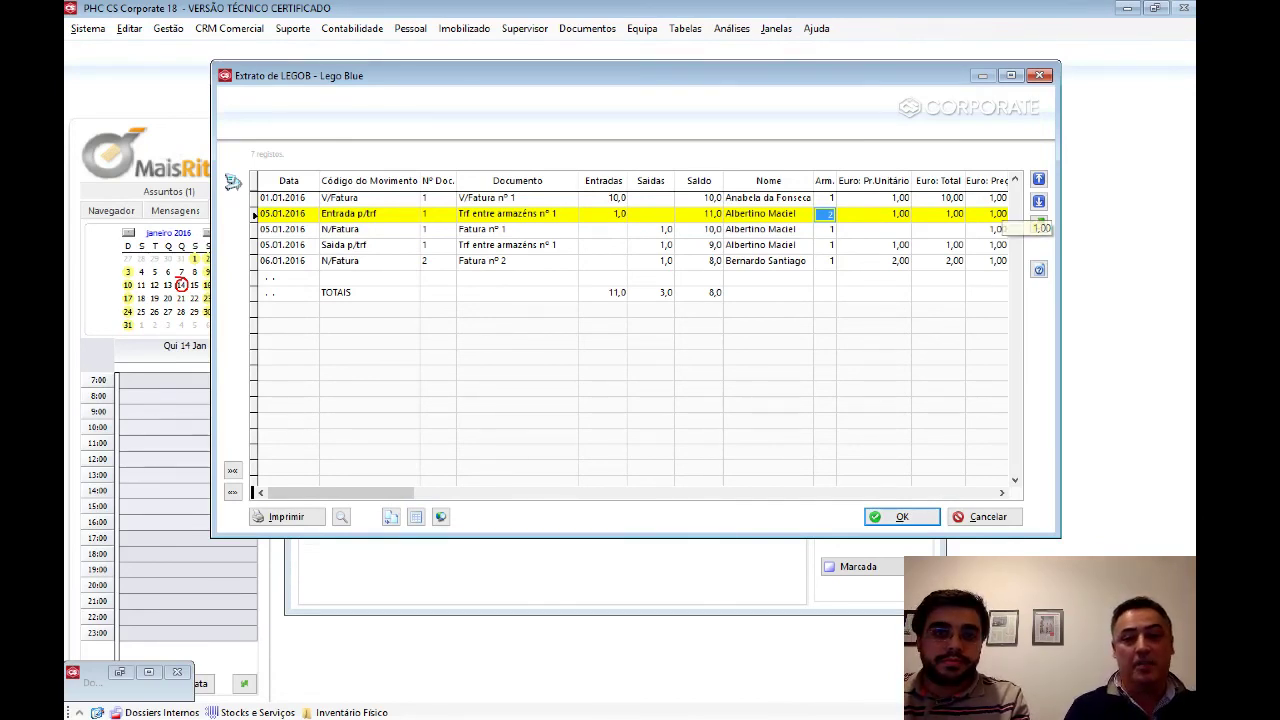
pyautogui.click(652, 229)
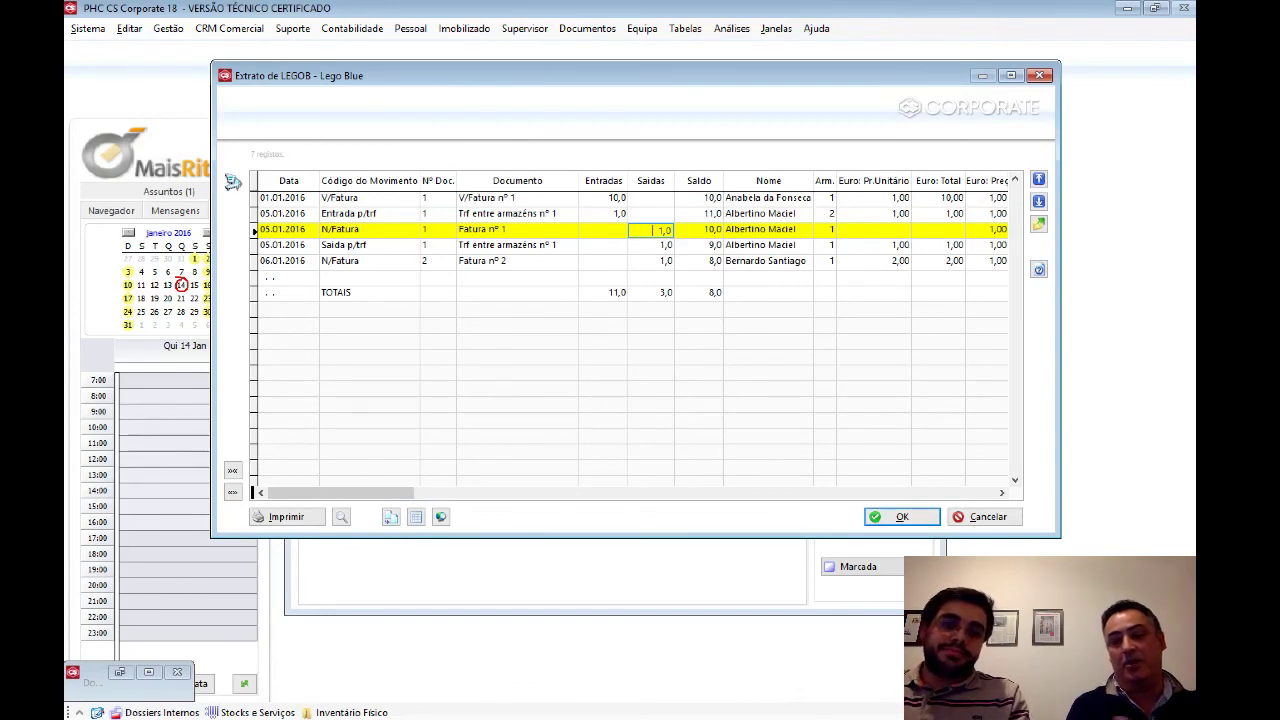
pyautogui.click(698, 261)
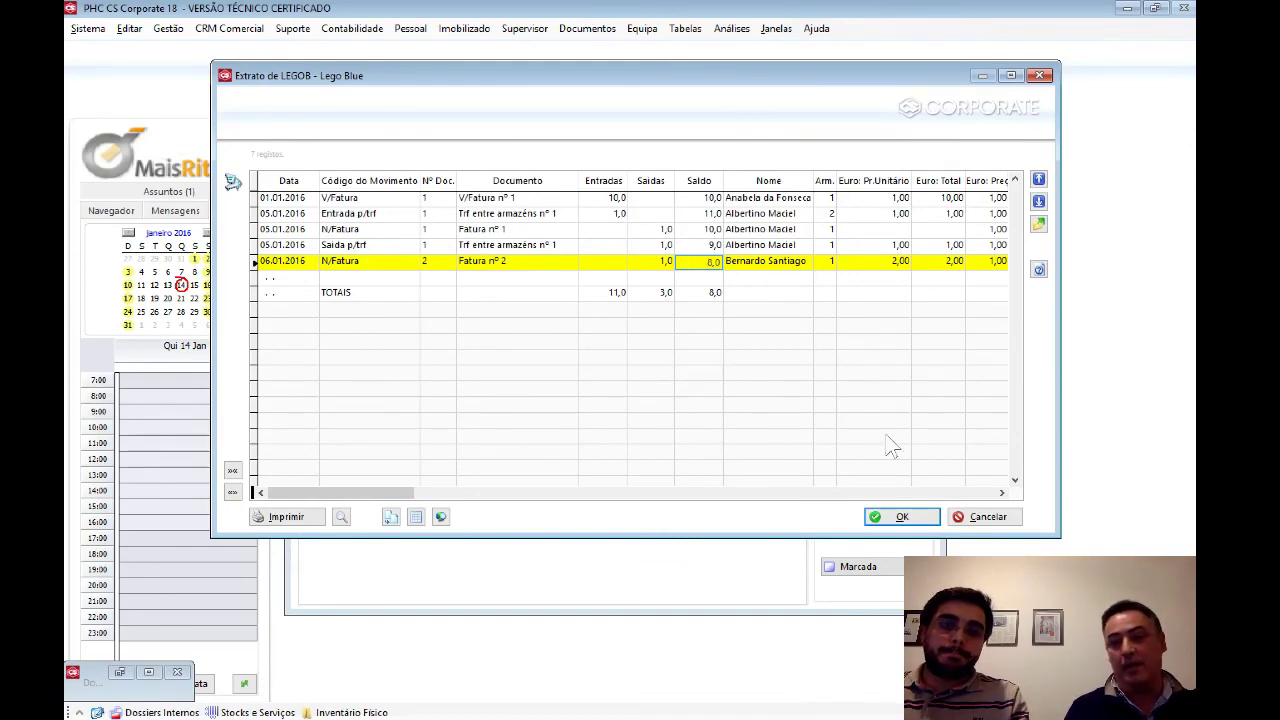
pyautogui.click(999, 524)
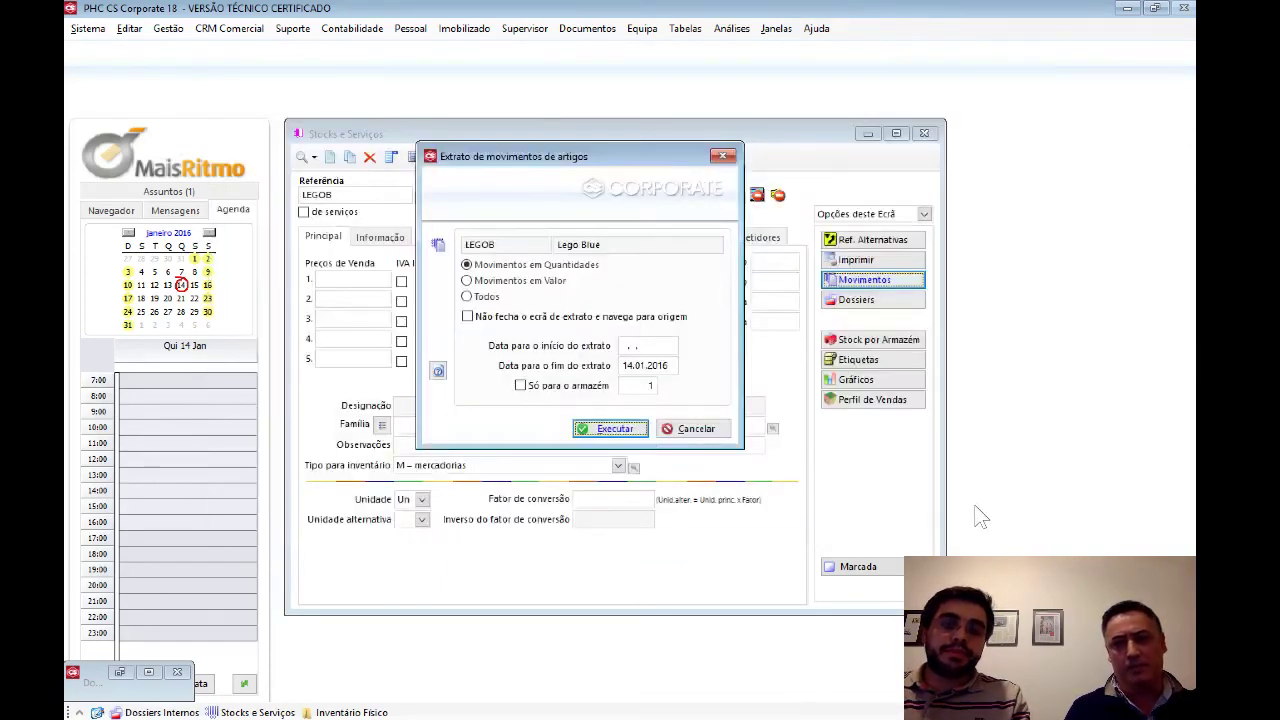
# Step: Run the Lego Blue movements statement restricted to warehouse 1 and examine the line for Fatura nº 2
pyautogui.click(598, 386)
pyautogui.click(637, 385)
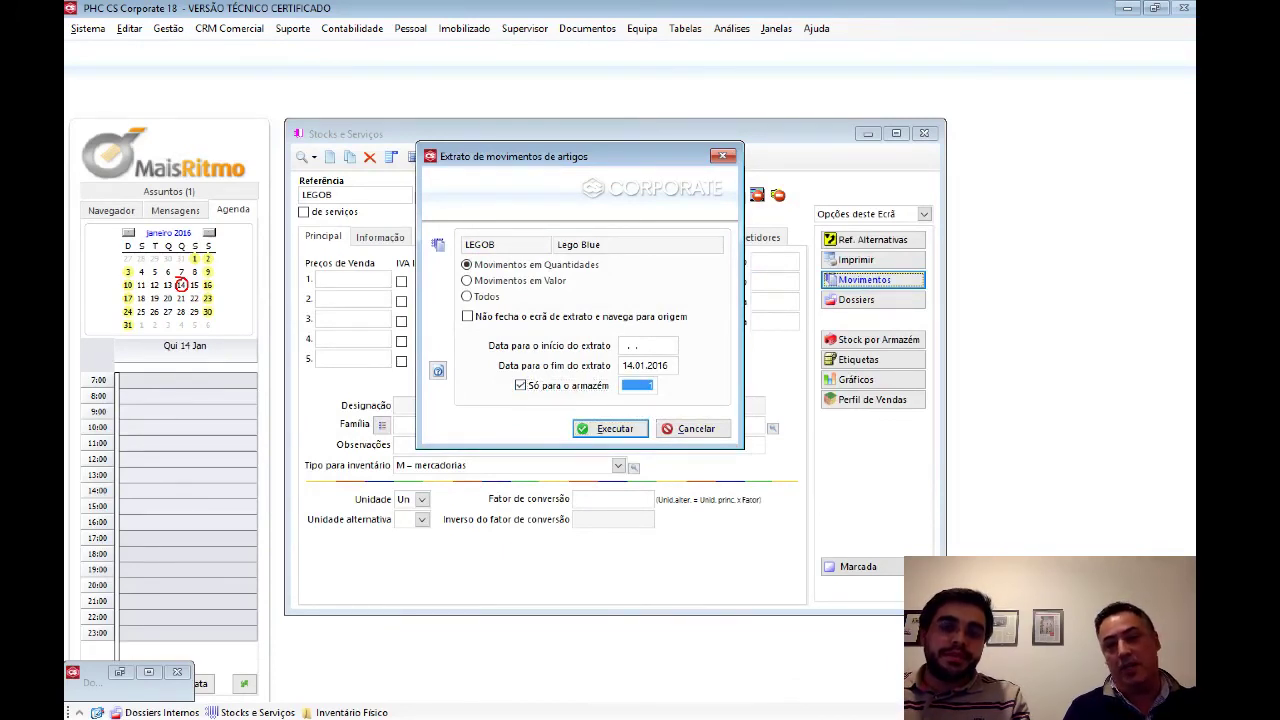
pyautogui.click(636, 430)
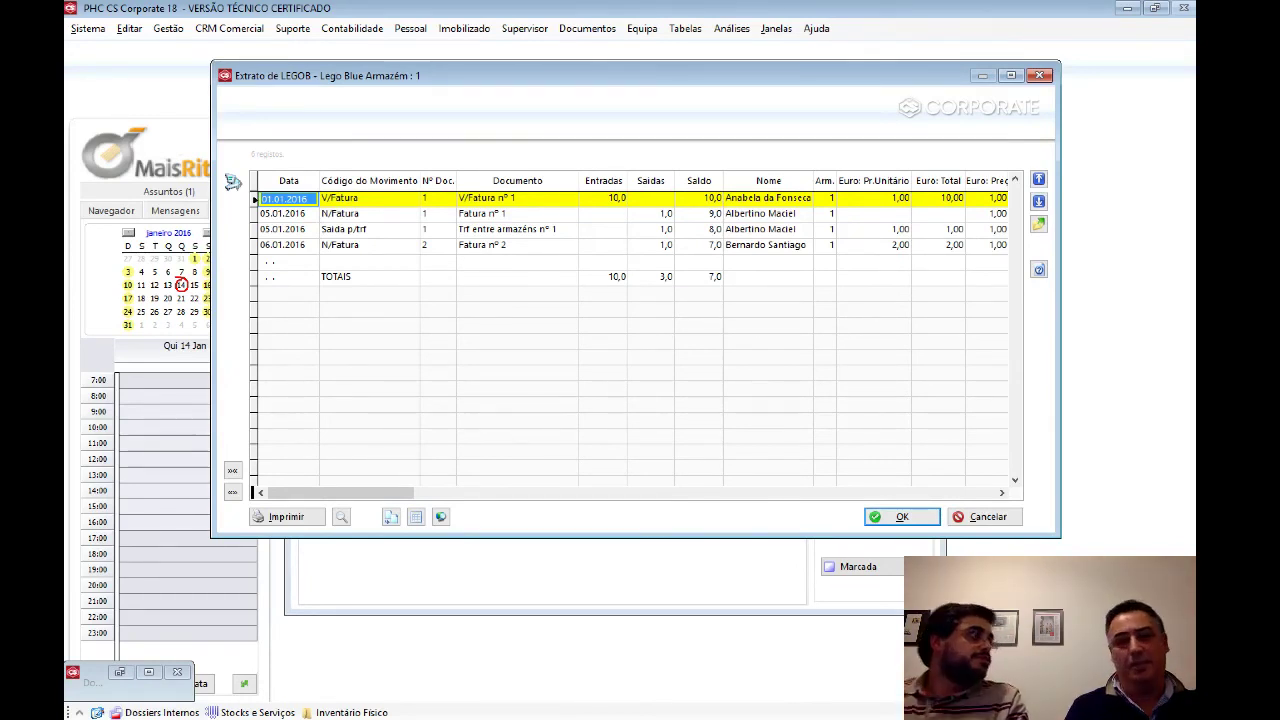
pyautogui.click(517, 245)
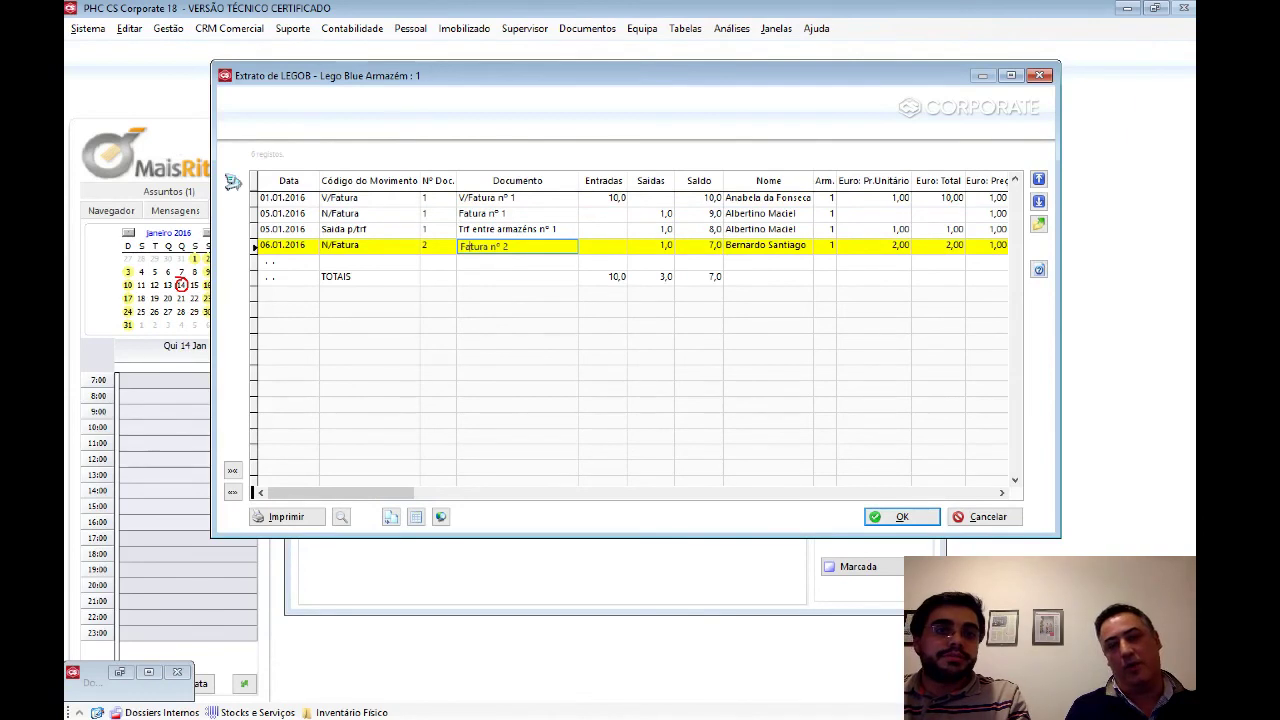
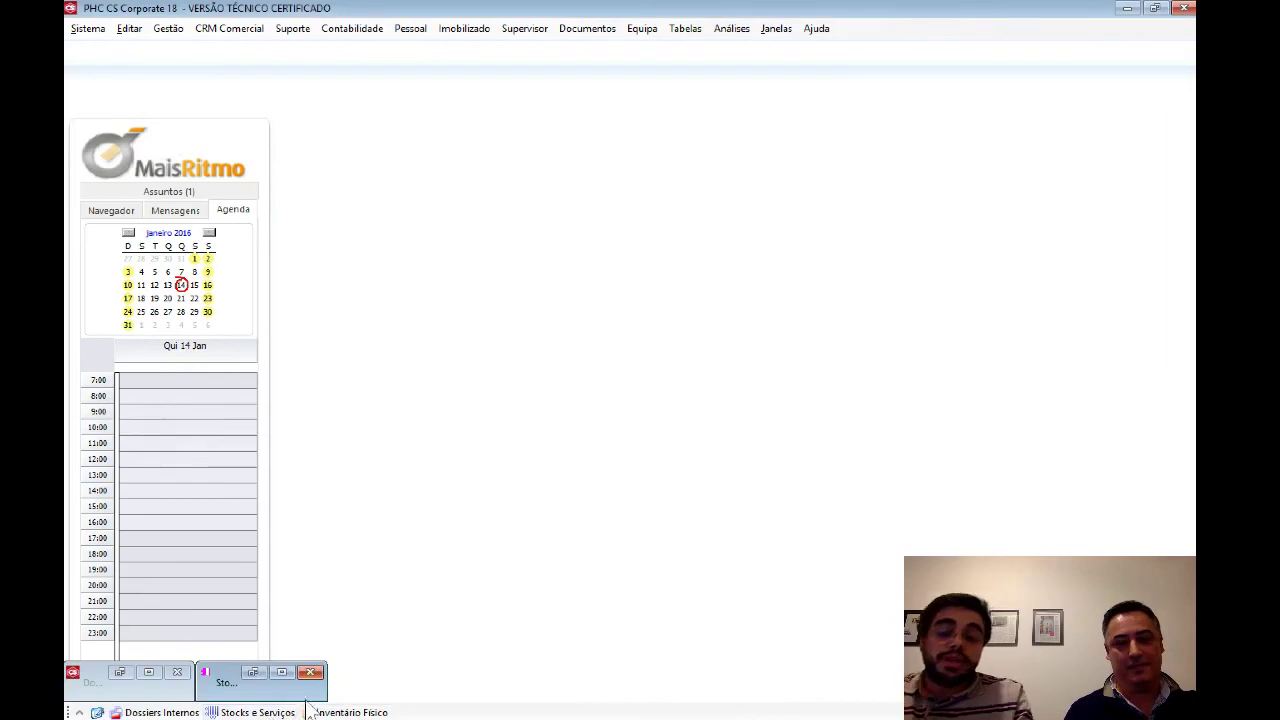
# Step: Reopen Stocks e Serviços, load the Lego Multi-Cor (LEGOMC) record and check its current stock
pyautogui.click(267, 712)
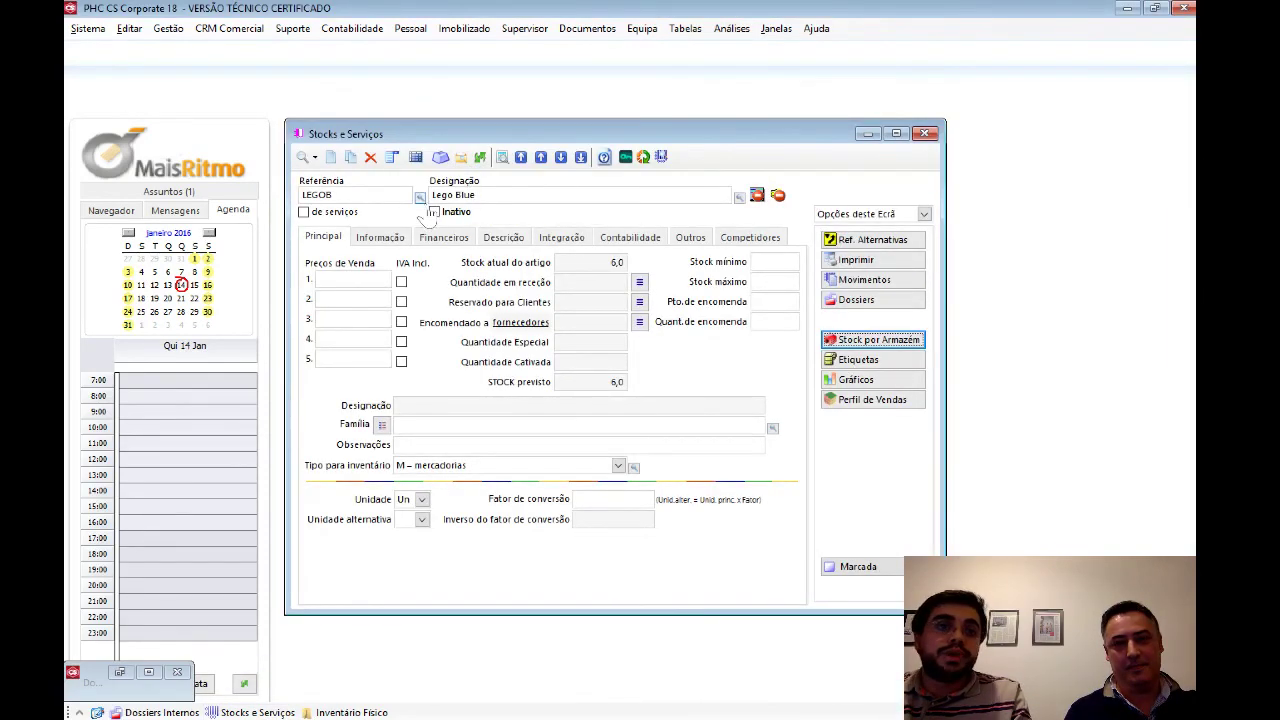
pyautogui.click(503, 158)
pyautogui.doubleClick(447, 231)
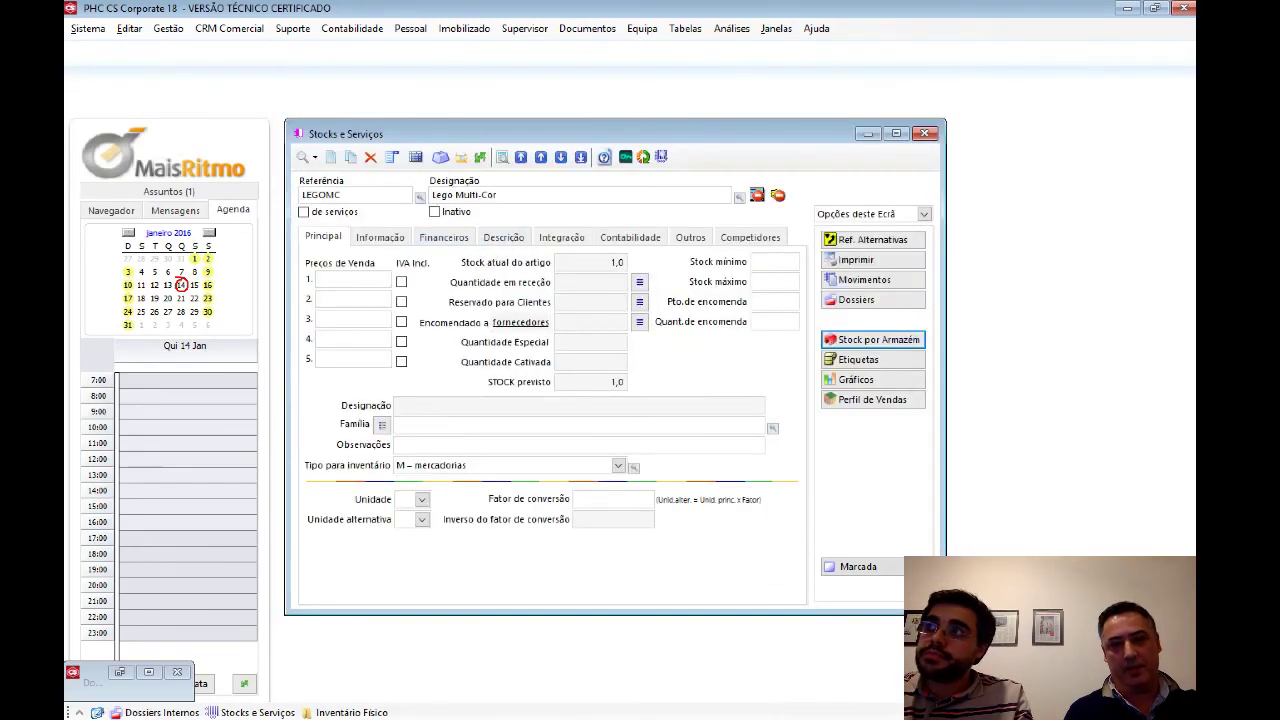
pyautogui.click(611, 262)
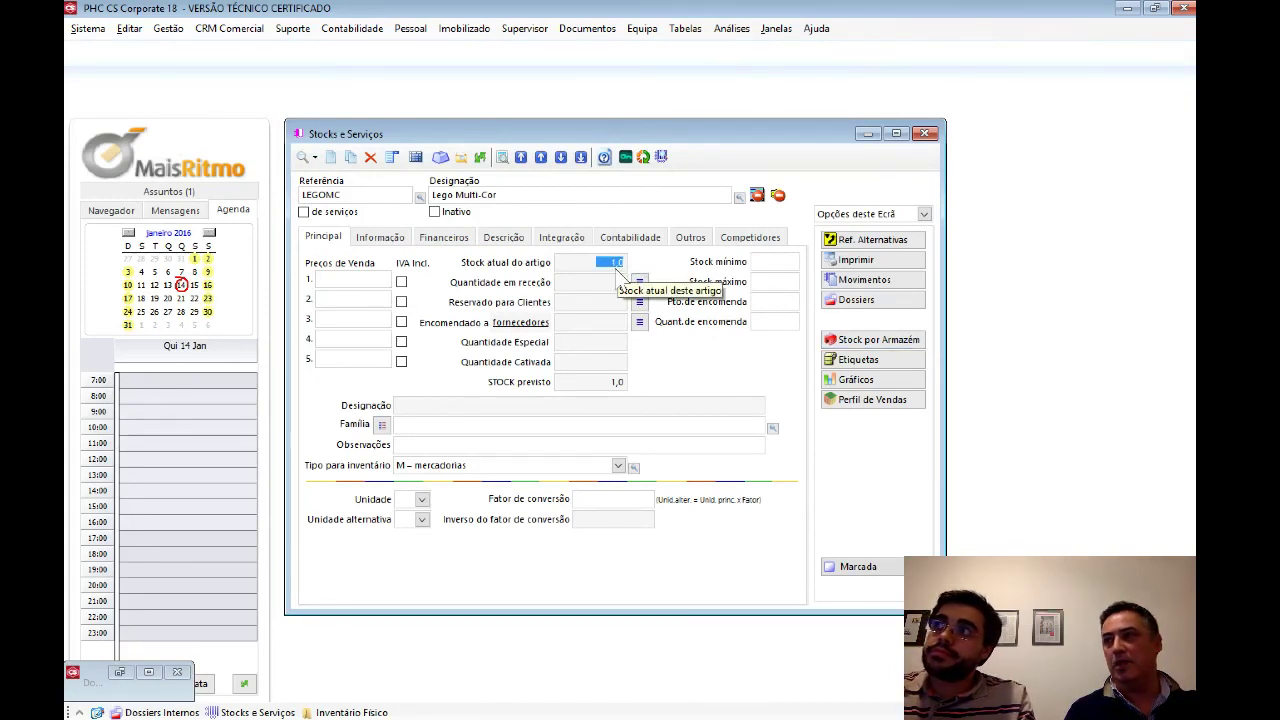
# Step: Run the Lego Multi-Cor movements statement, examine its production entry, and close the statement and its options
pyautogui.click(864, 281)
pyautogui.click(634, 430)
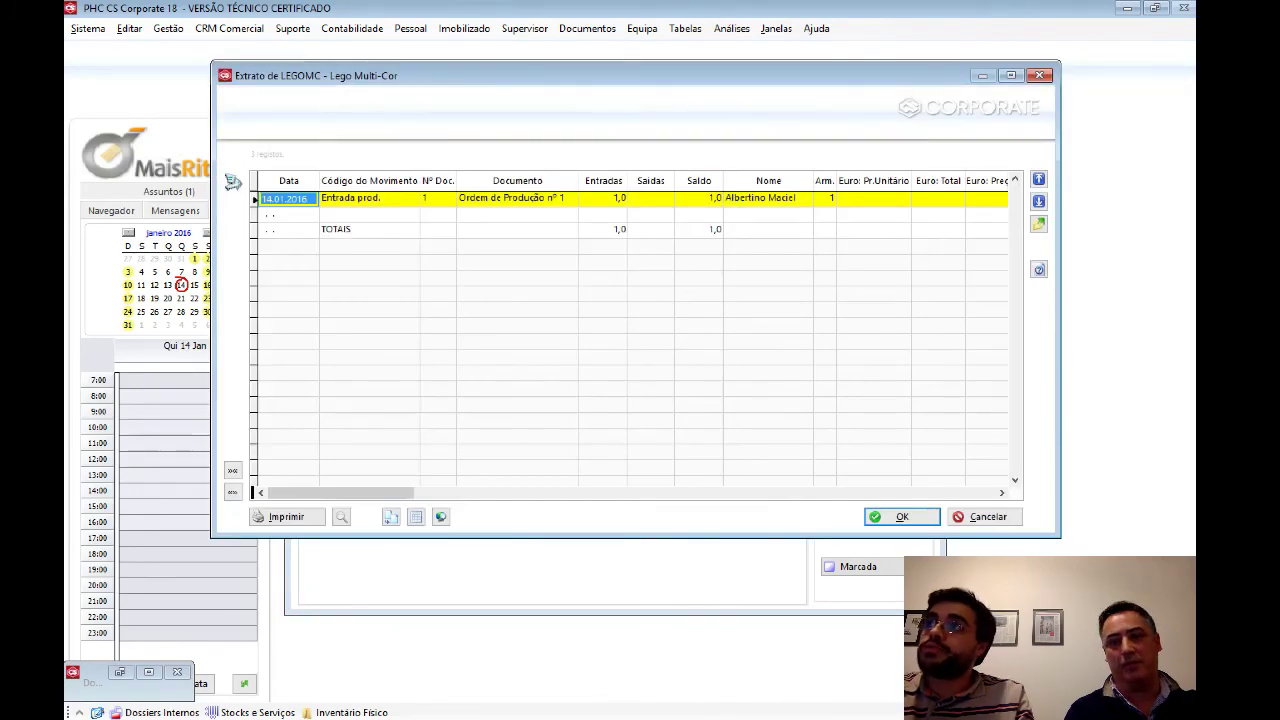
pyautogui.click(395, 198)
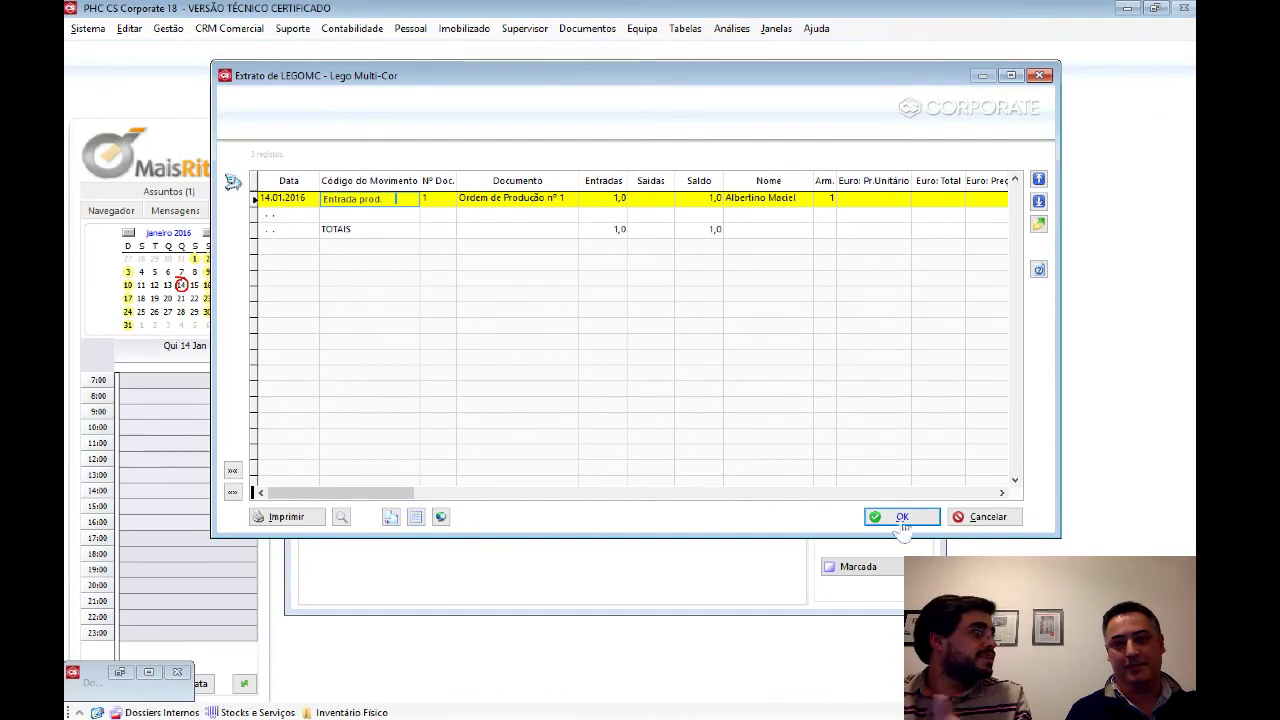
pyautogui.click(988, 517)
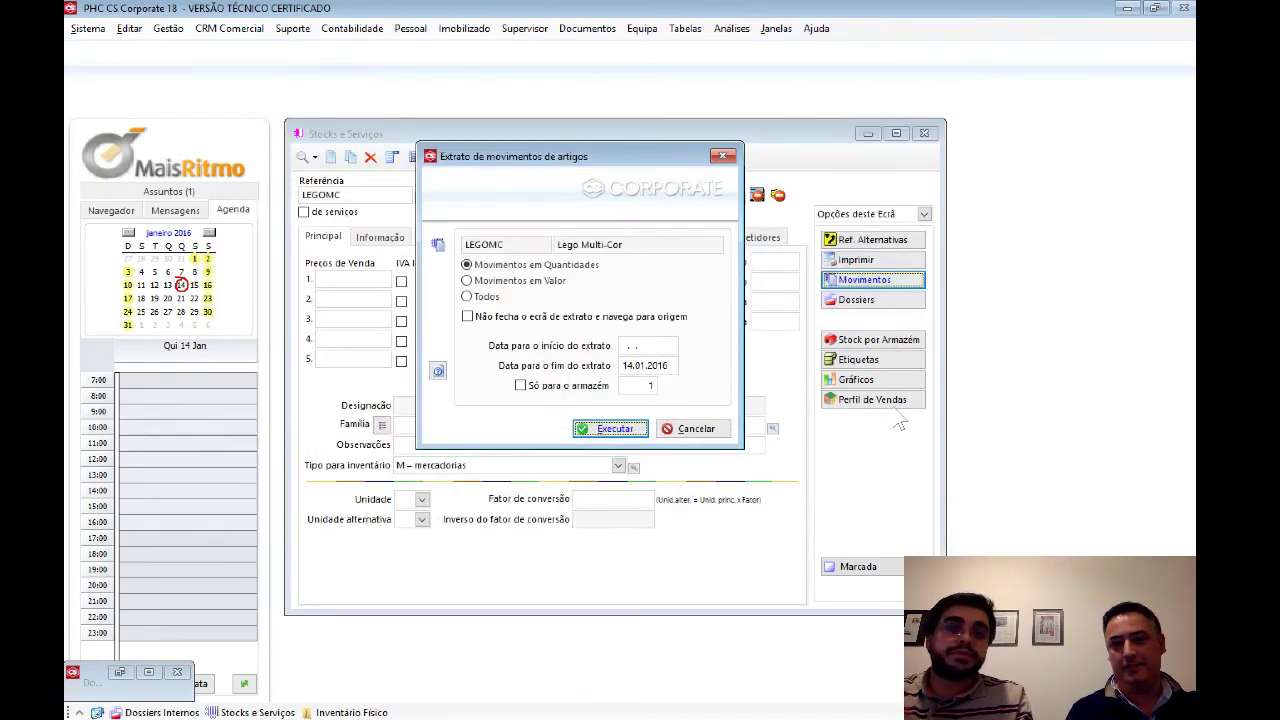
pyautogui.click(694, 429)
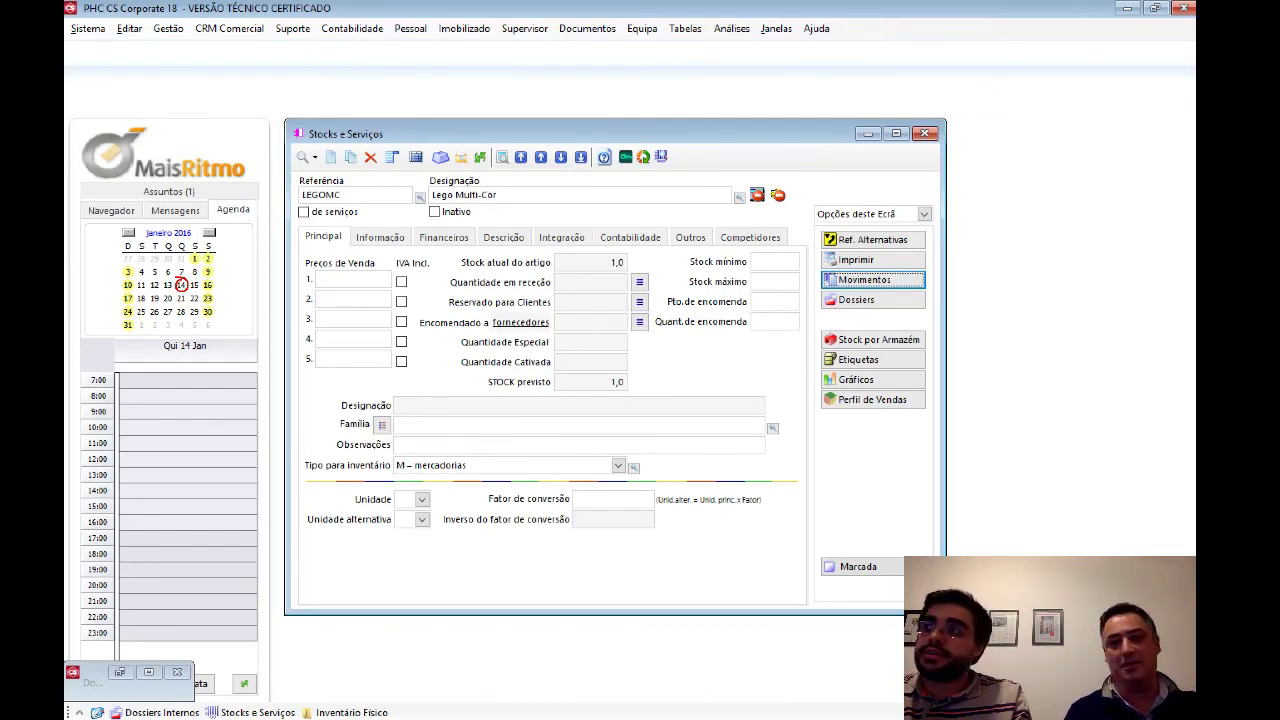
# Step: Minimise the stock record, open the Inventário Físico screen and reposition its window in the workspace
pyautogui.click(869, 134)
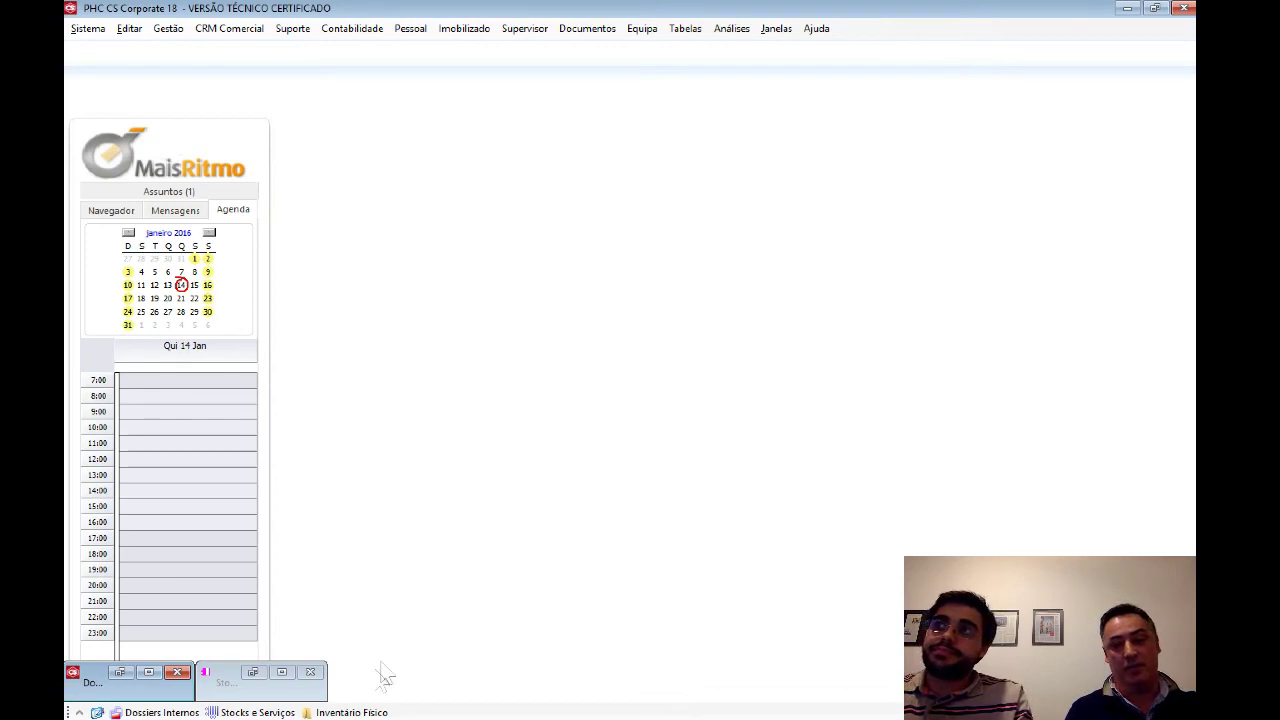
pyautogui.click(352, 712)
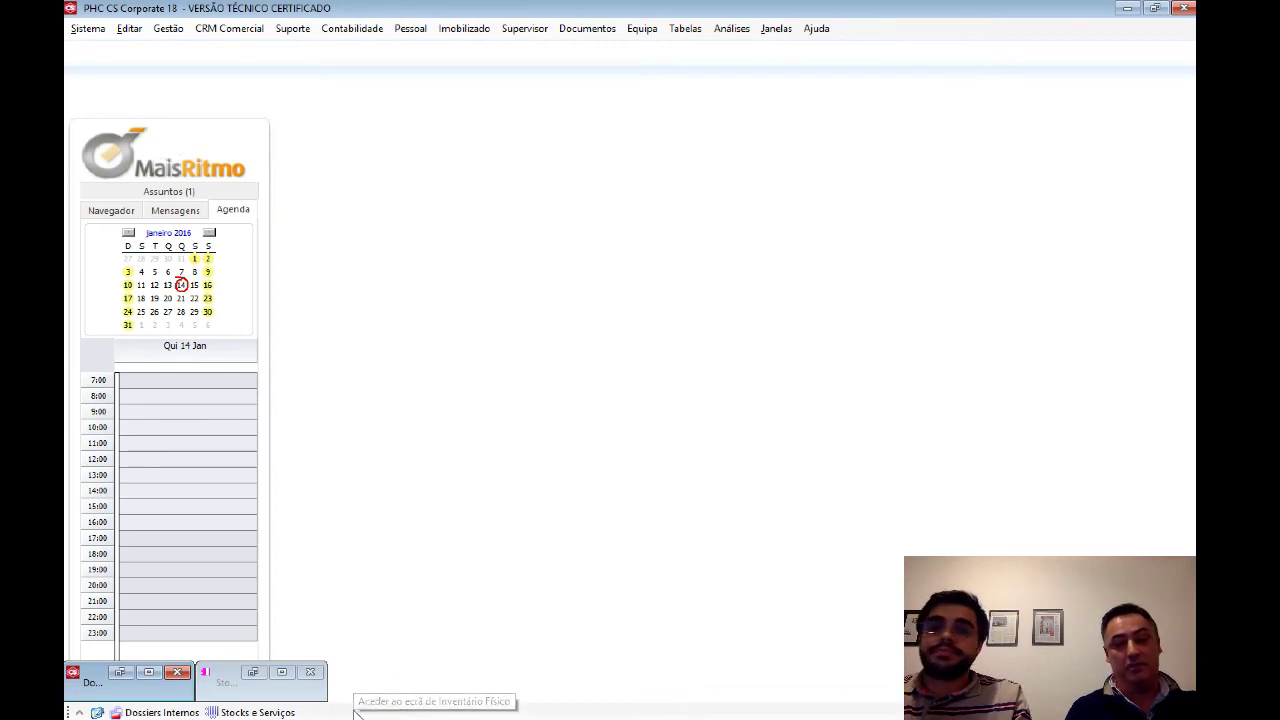
pyautogui.moveTo(546, 92); pyautogui.dragTo(670, 151)
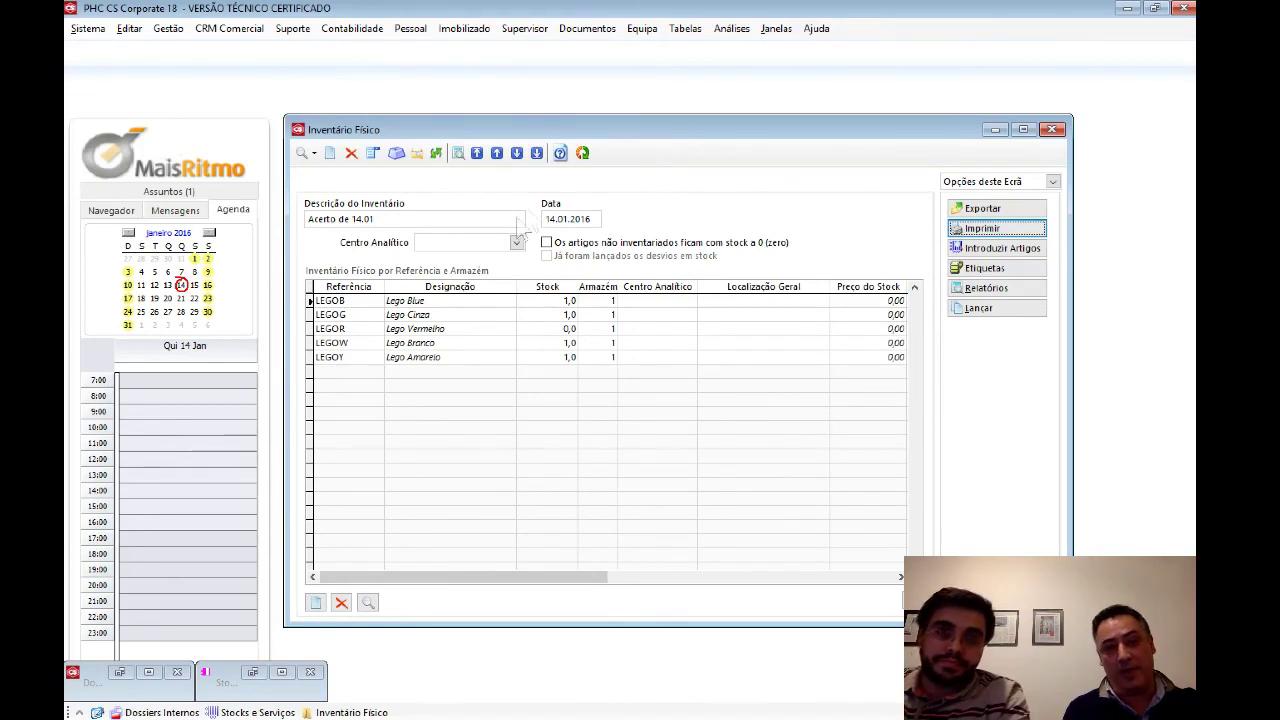
# Step: Review the description of the physical inventory Acerto de 14.01 and the stock counts for Lego Blue and Lego Cinza
pyautogui.click(360, 218)
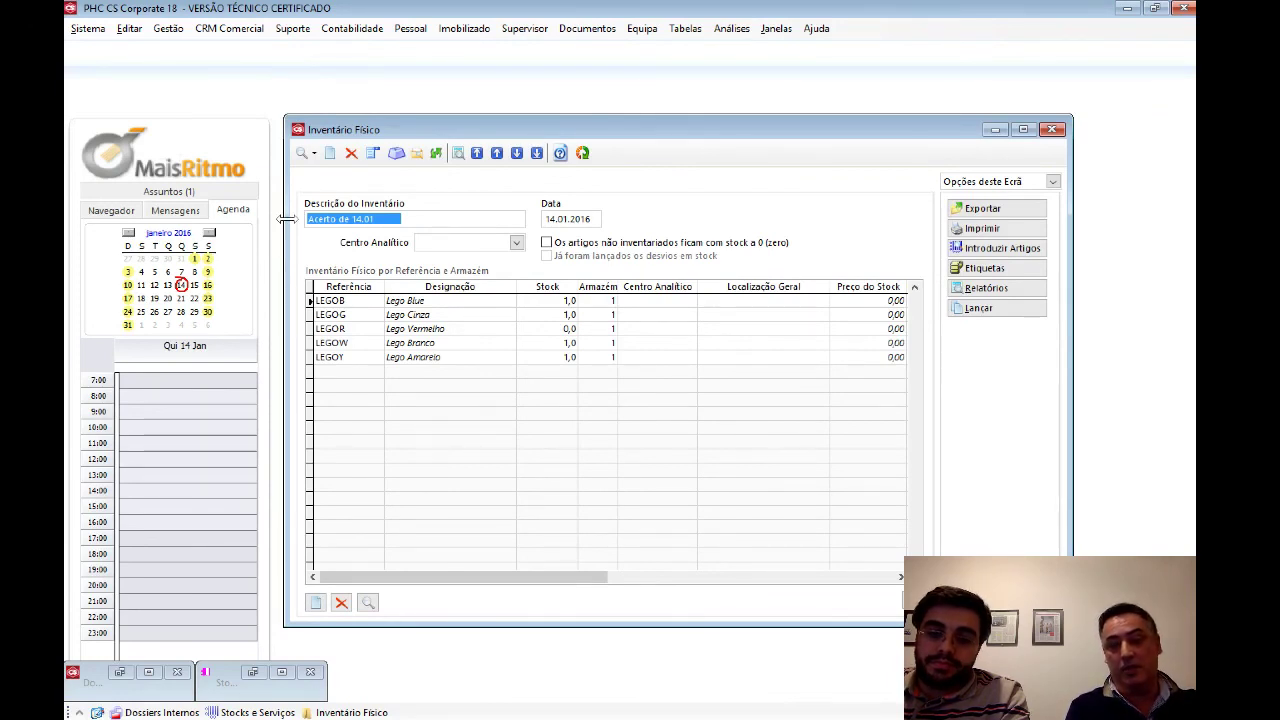
pyautogui.click(484, 221)
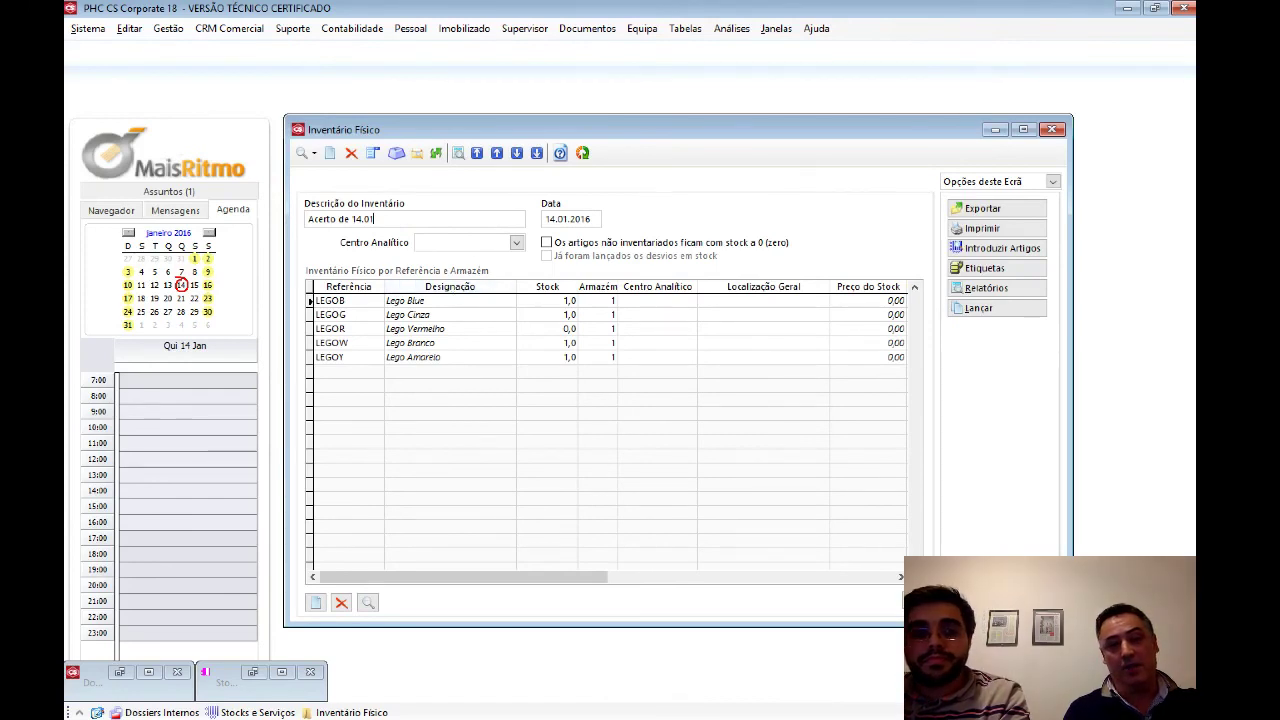
pyautogui.click(450, 301)
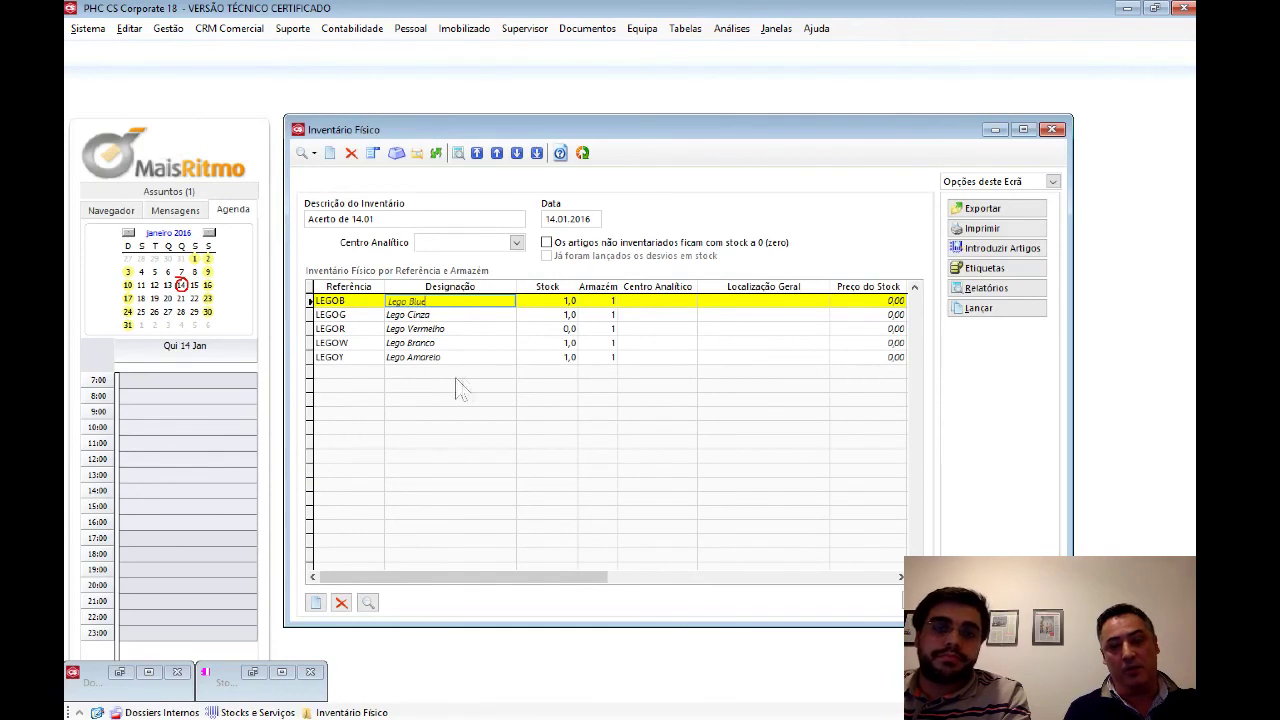
pyautogui.press('Tab')
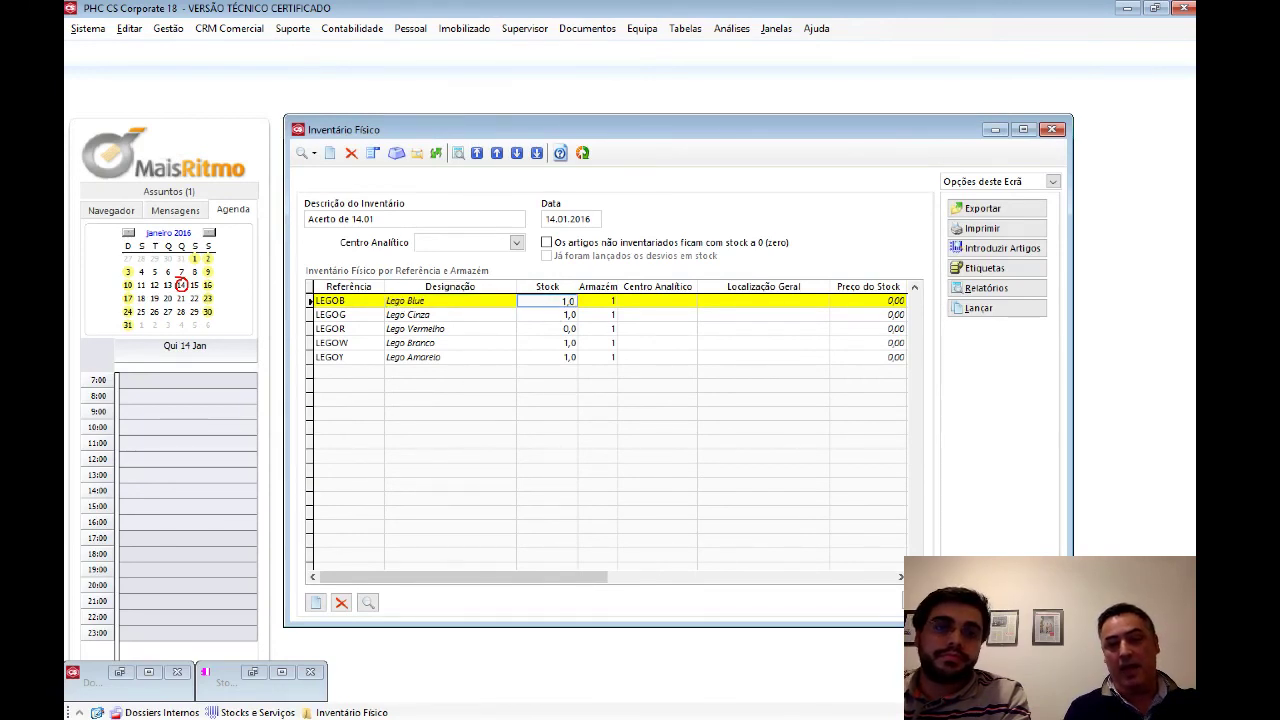
pyautogui.press('Down')
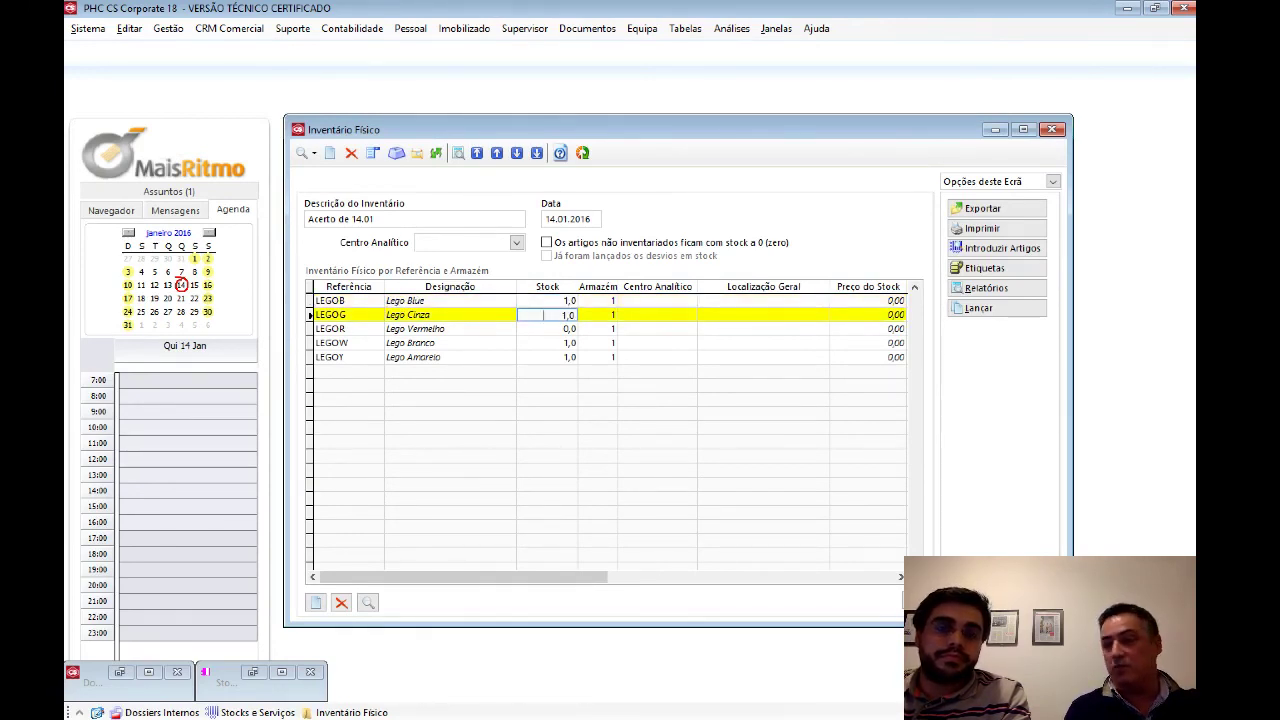
# Step: Check the counts for Lego Vermelho and Lego Branco, and preview the inventory's Análise faltas/excessos report
pyautogui.press('Down')
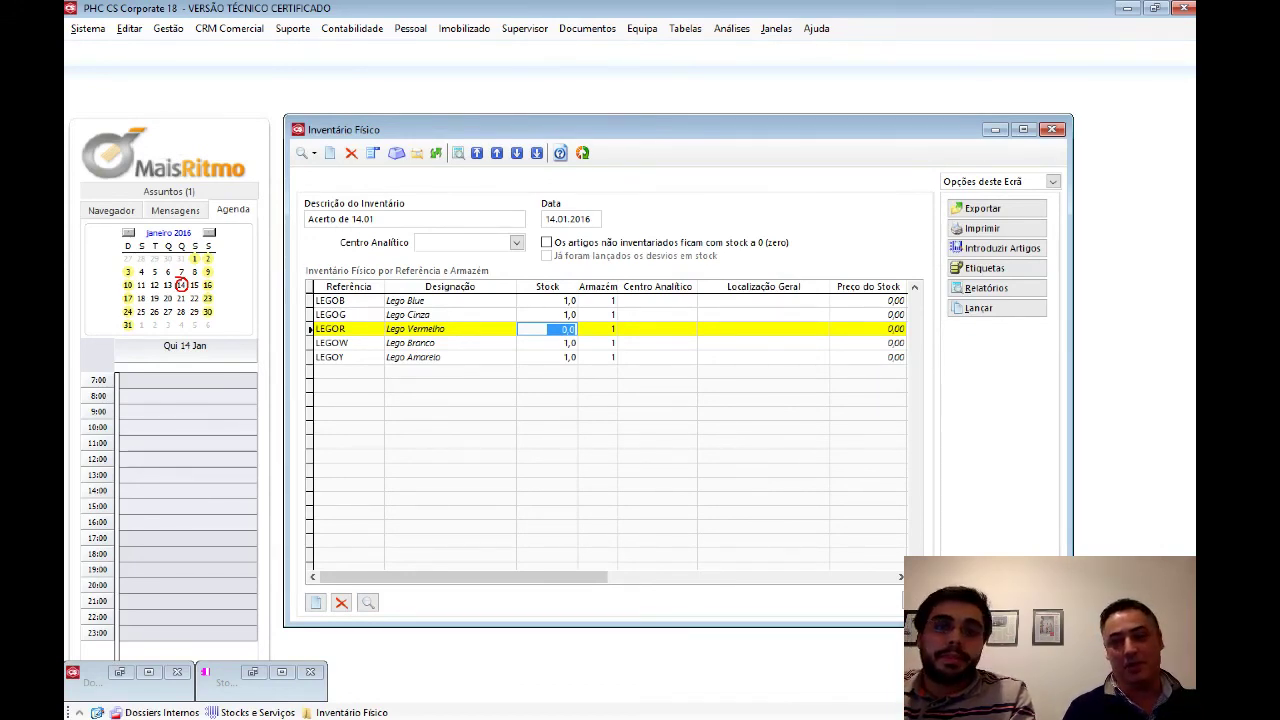
pyautogui.click(552, 342)
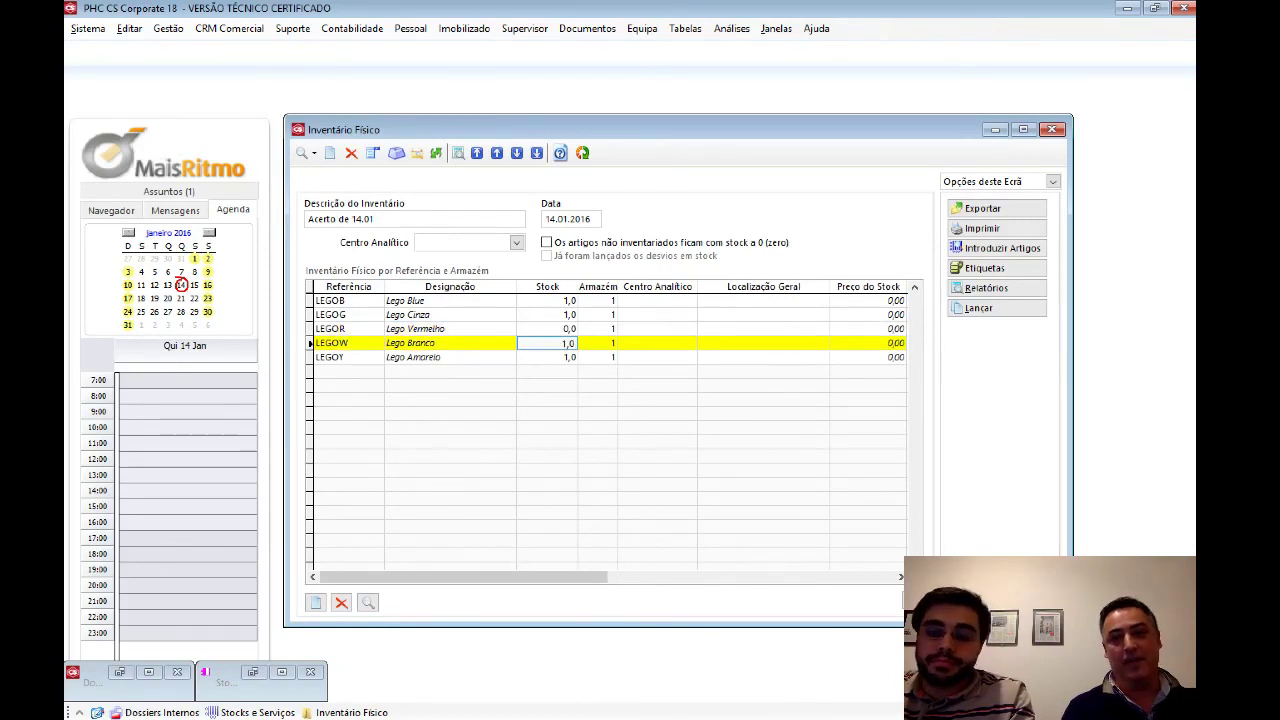
pyautogui.click(990, 288)
pyautogui.click(774, 319)
pyautogui.click(667, 337)
pyautogui.click(737, 422)
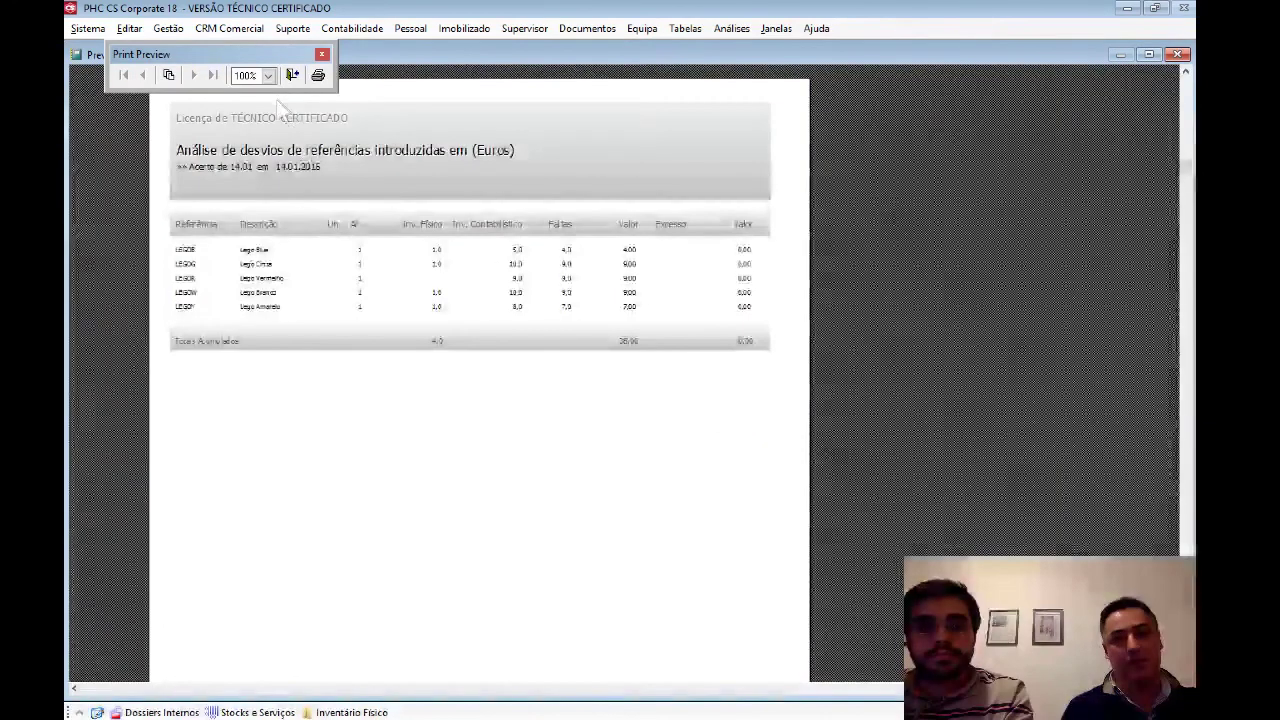
# Step: Examine the physical and accounting quantities in the report preview at 150%, and close the preview and the report options
pyautogui.click(267, 75)
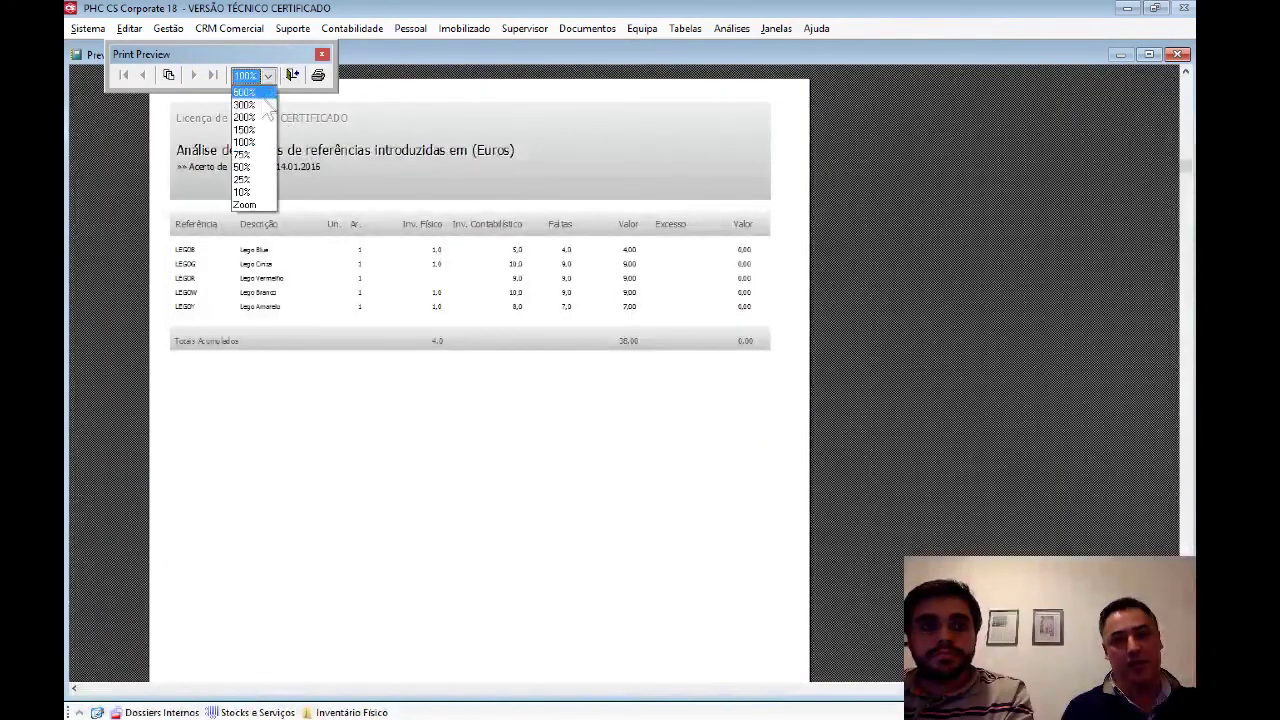
pyautogui.click(256, 131)
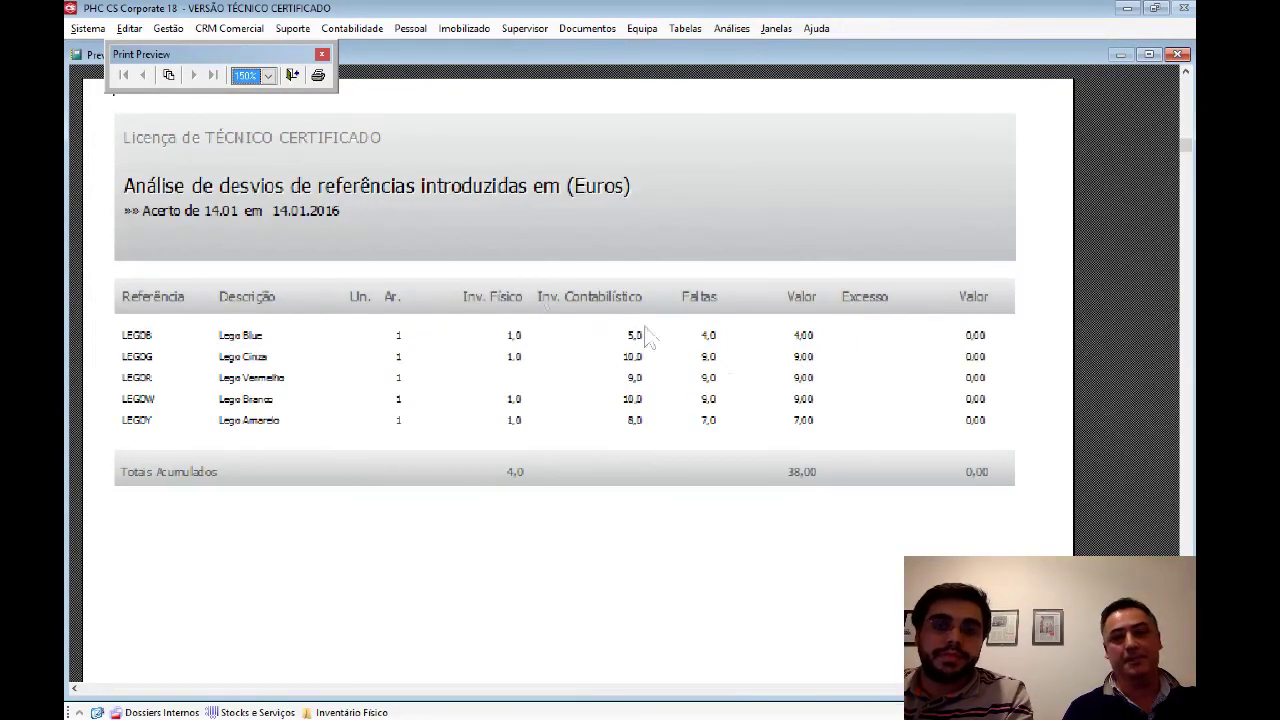
pyautogui.click(292, 75)
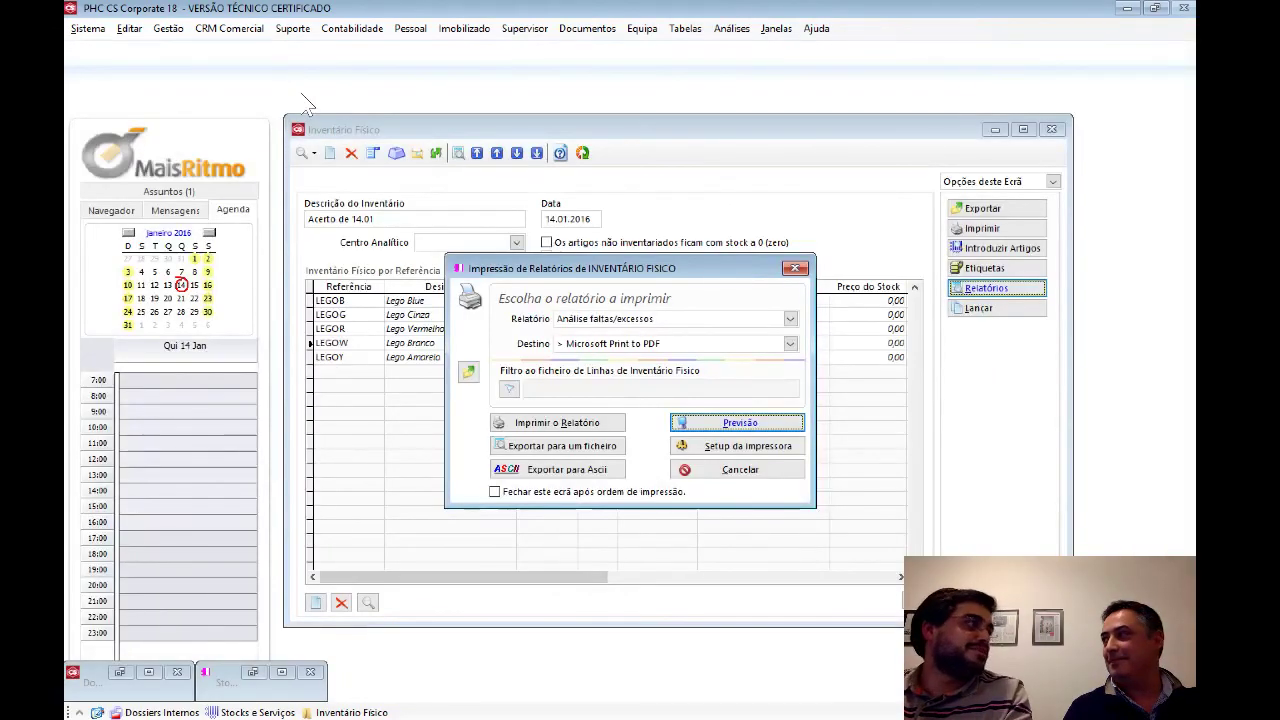
pyautogui.click(751, 470)
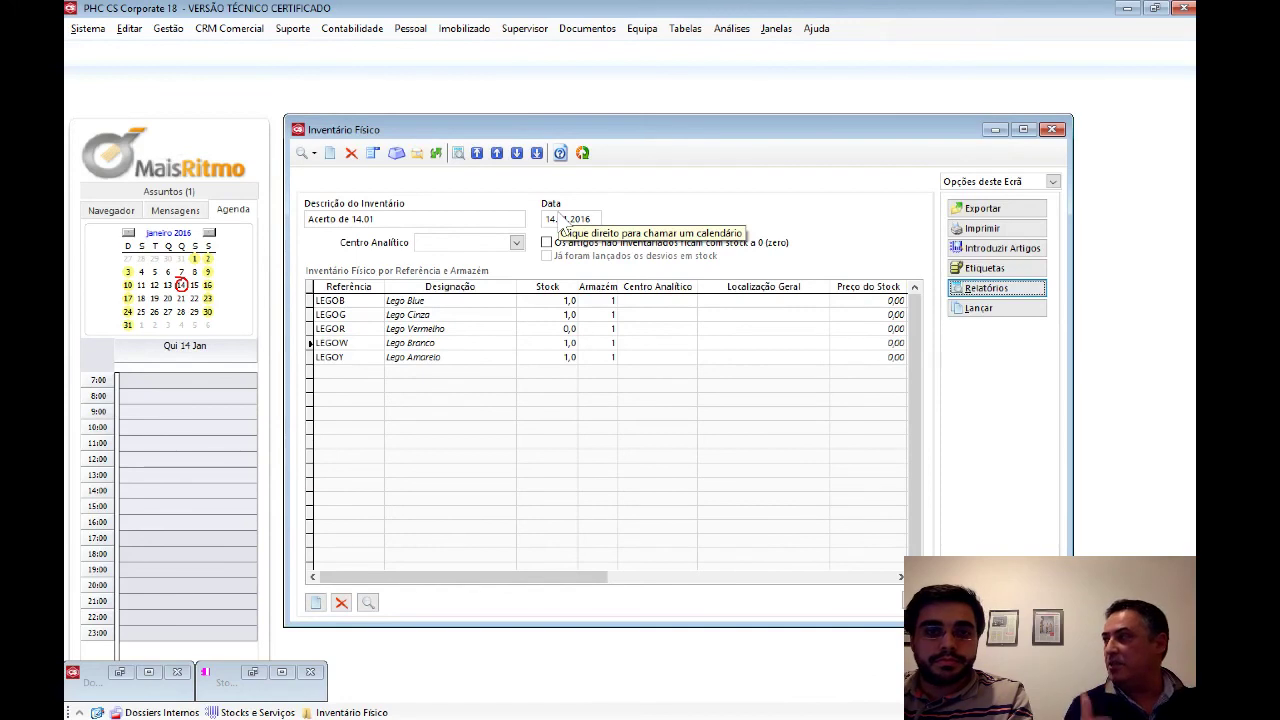
# Step: Prepare the inventory adjustment posting with Acerto Entrada as the entry code and Acerto Saída as the exit code
pyautogui.click(982, 311)
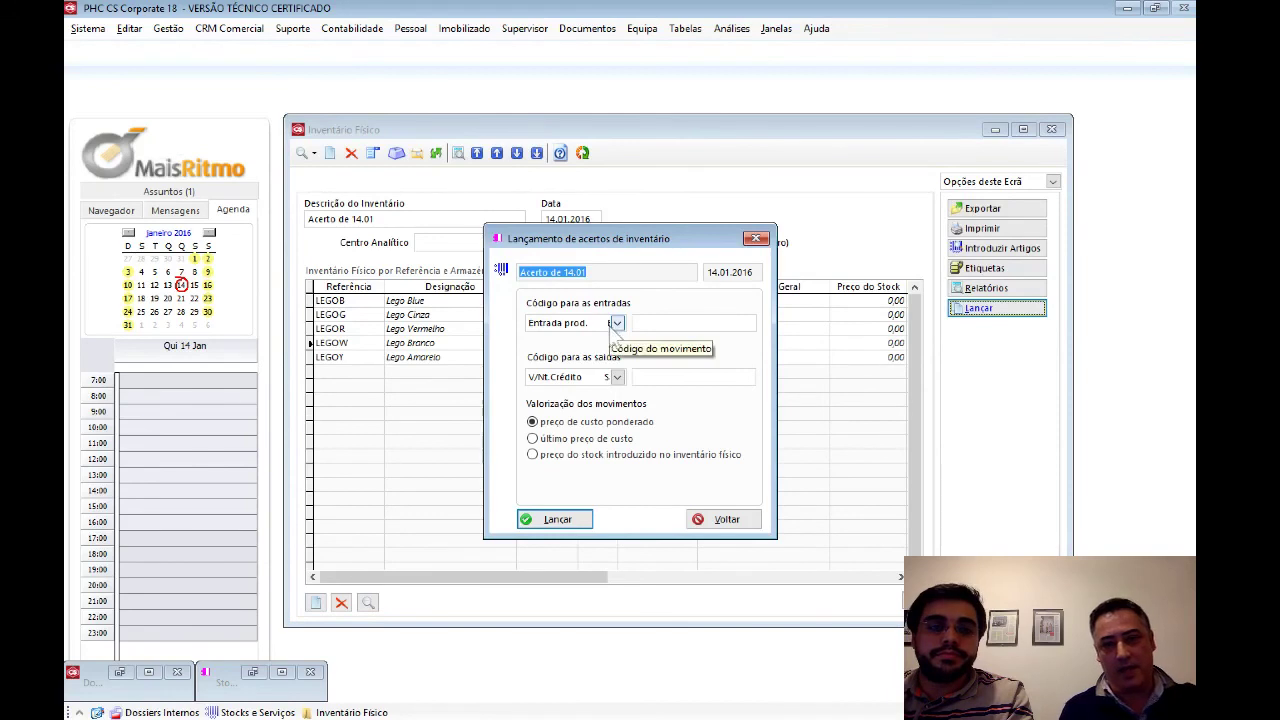
pyautogui.click(615, 325)
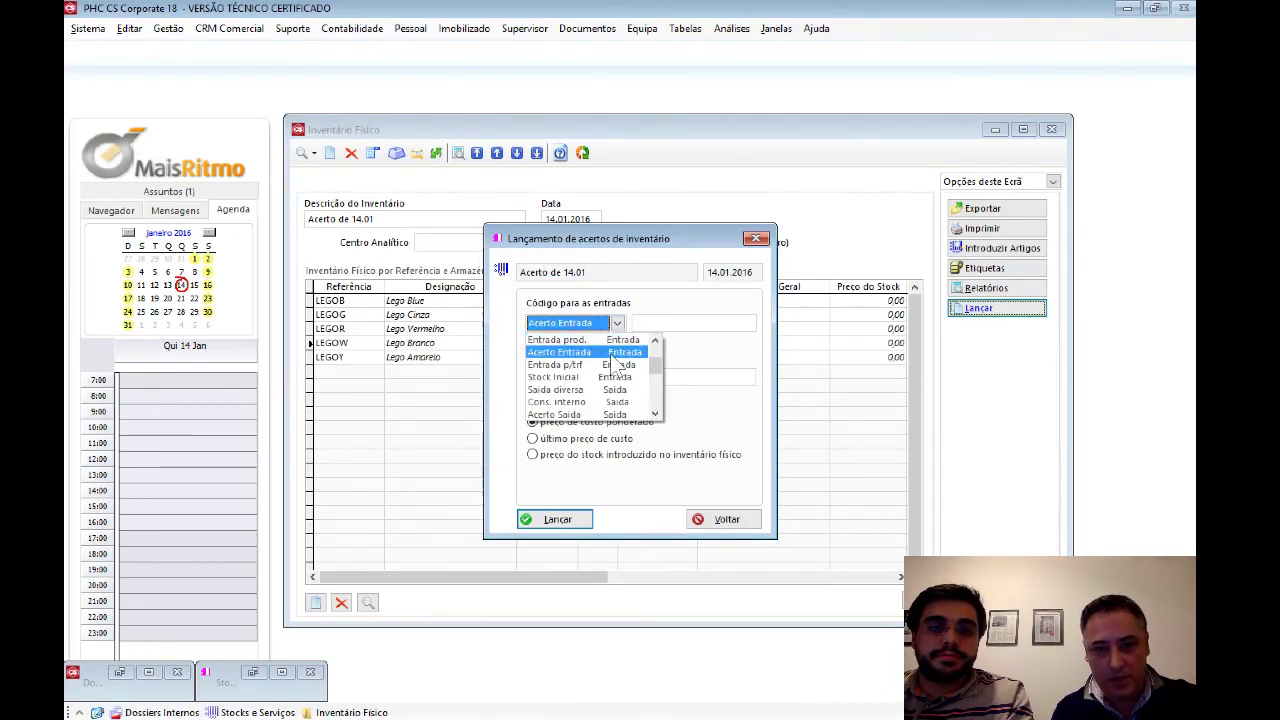
pyautogui.click(615, 352)
pyautogui.click(602, 377)
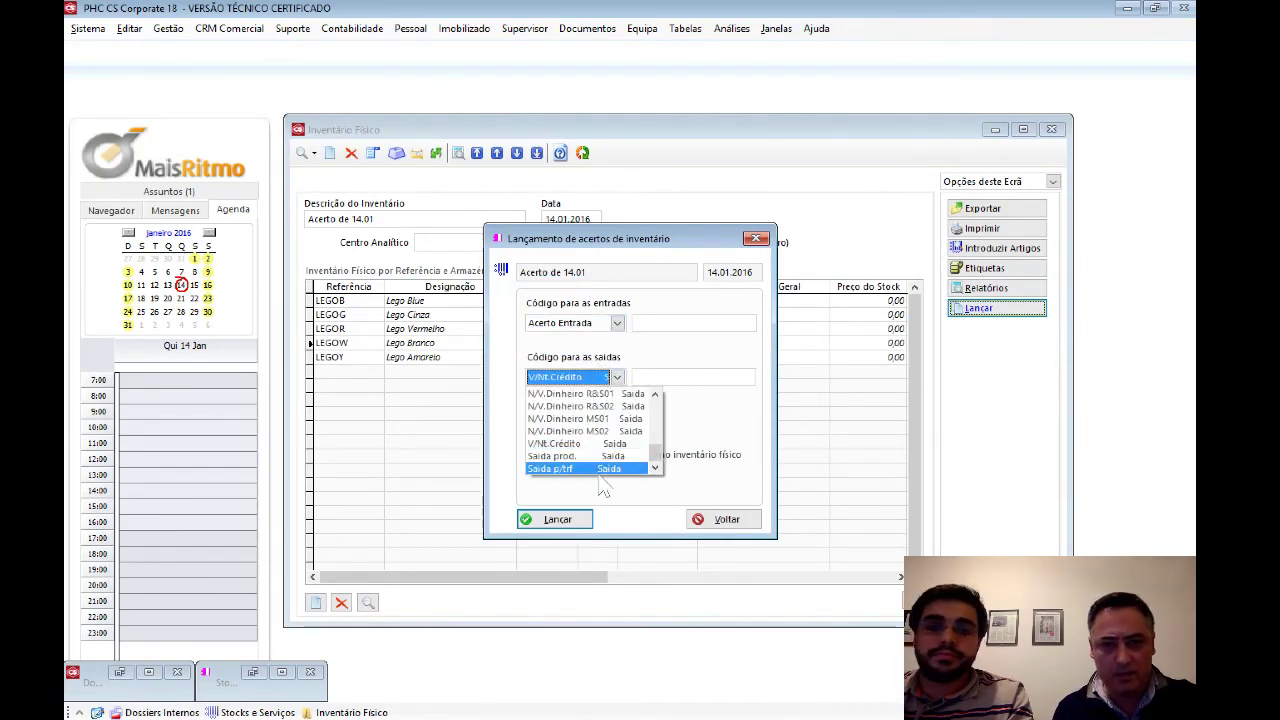
pyautogui.scroll(5, 642, 459)
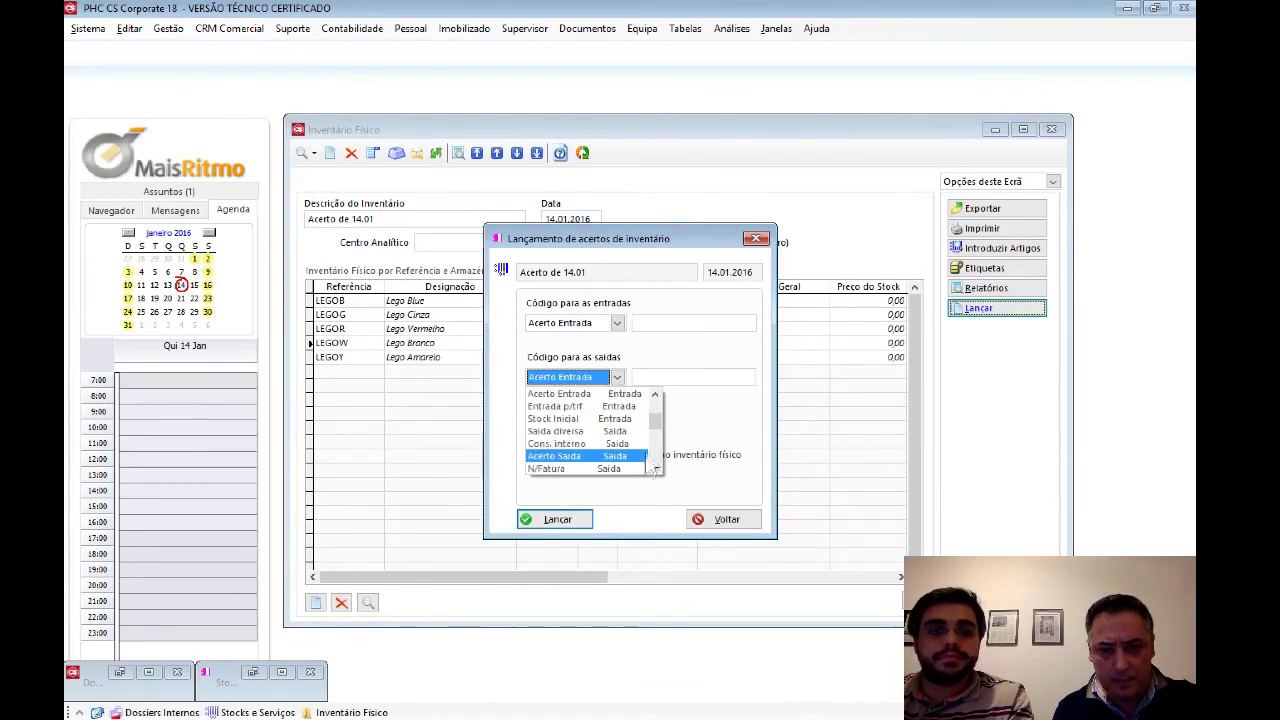
pyautogui.click(618, 456)
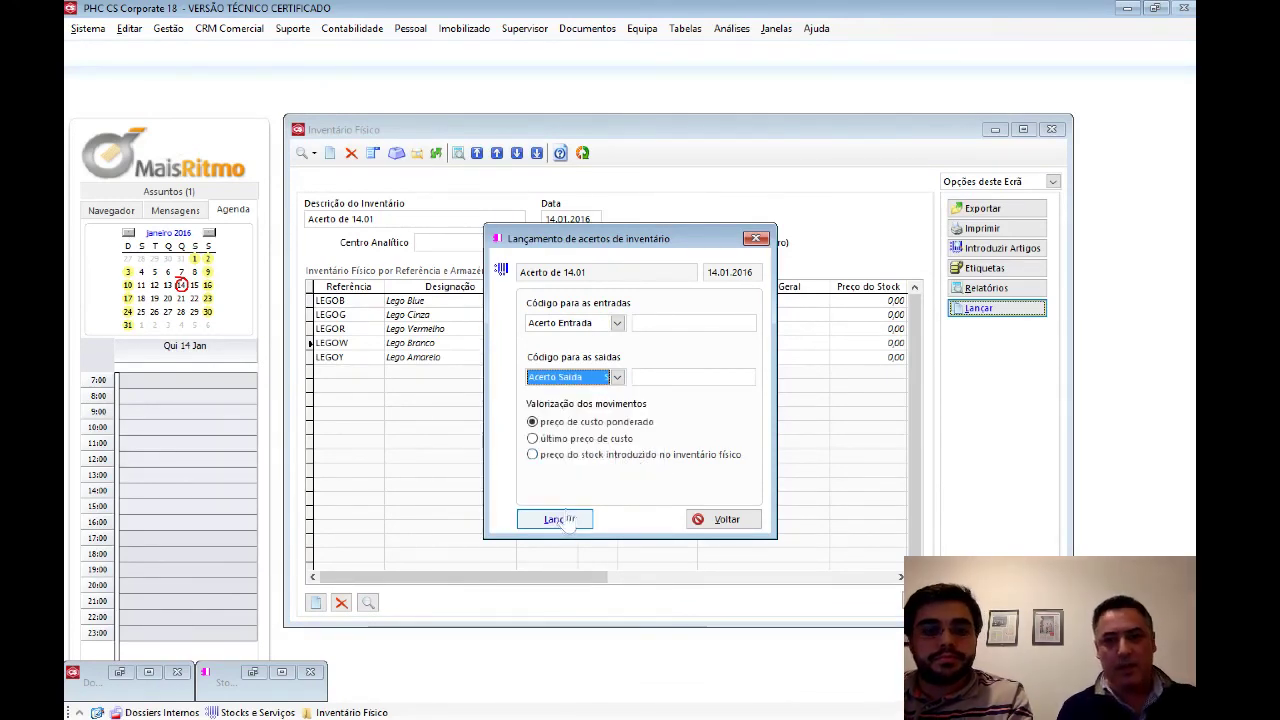
# Step: Post the adjustment movements for Acerto de 14.01 valued at preço de custo ponderado, and confirm their creation
pyautogui.click(566, 522)
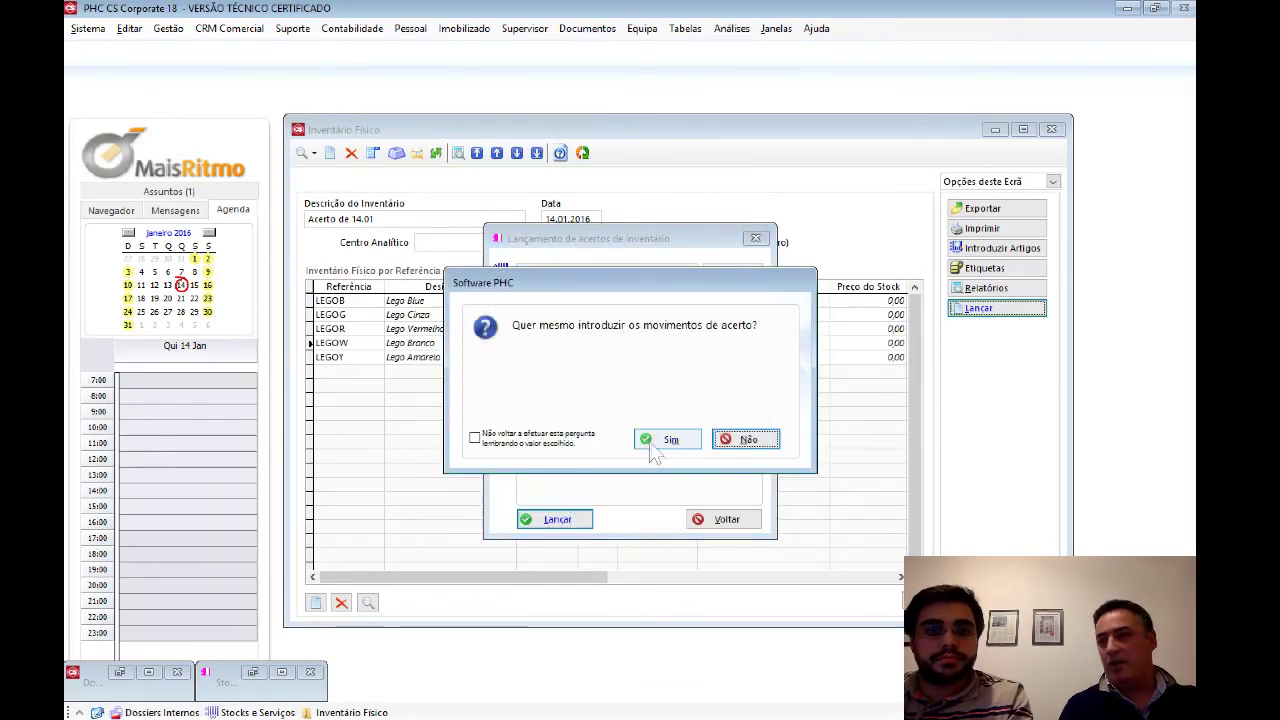
pyautogui.click(670, 441)
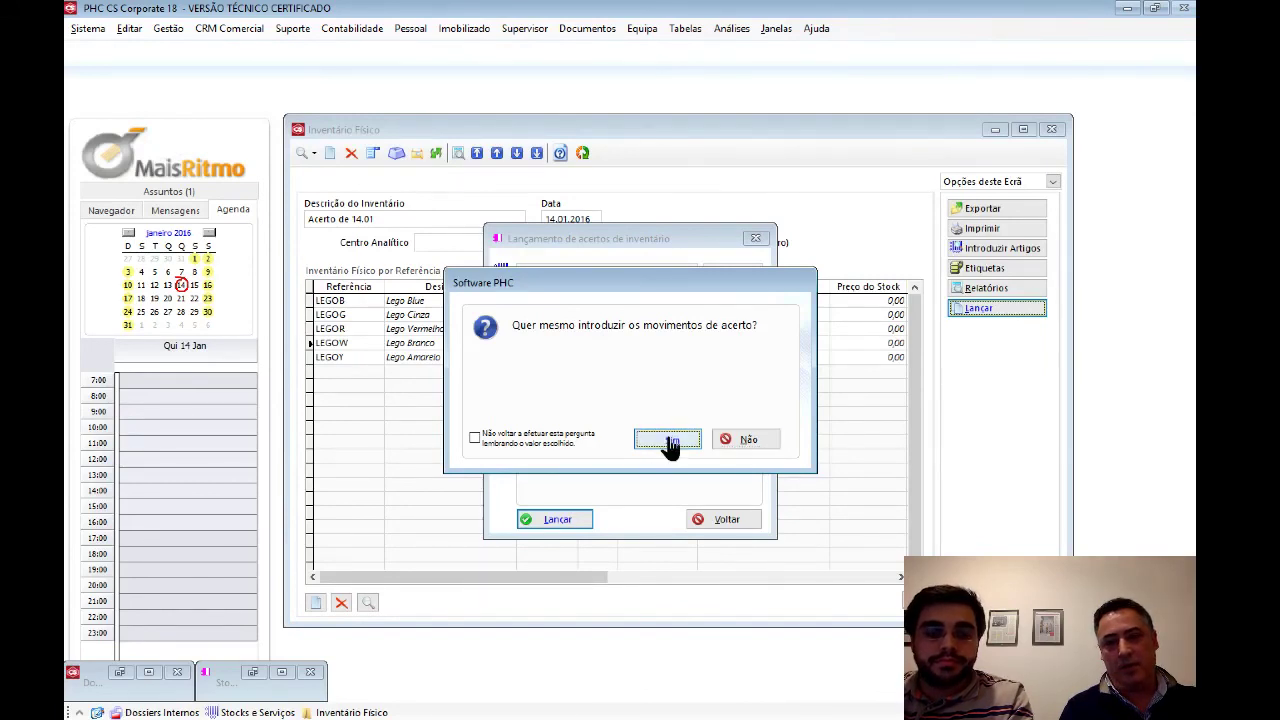
pyautogui.click(738, 463)
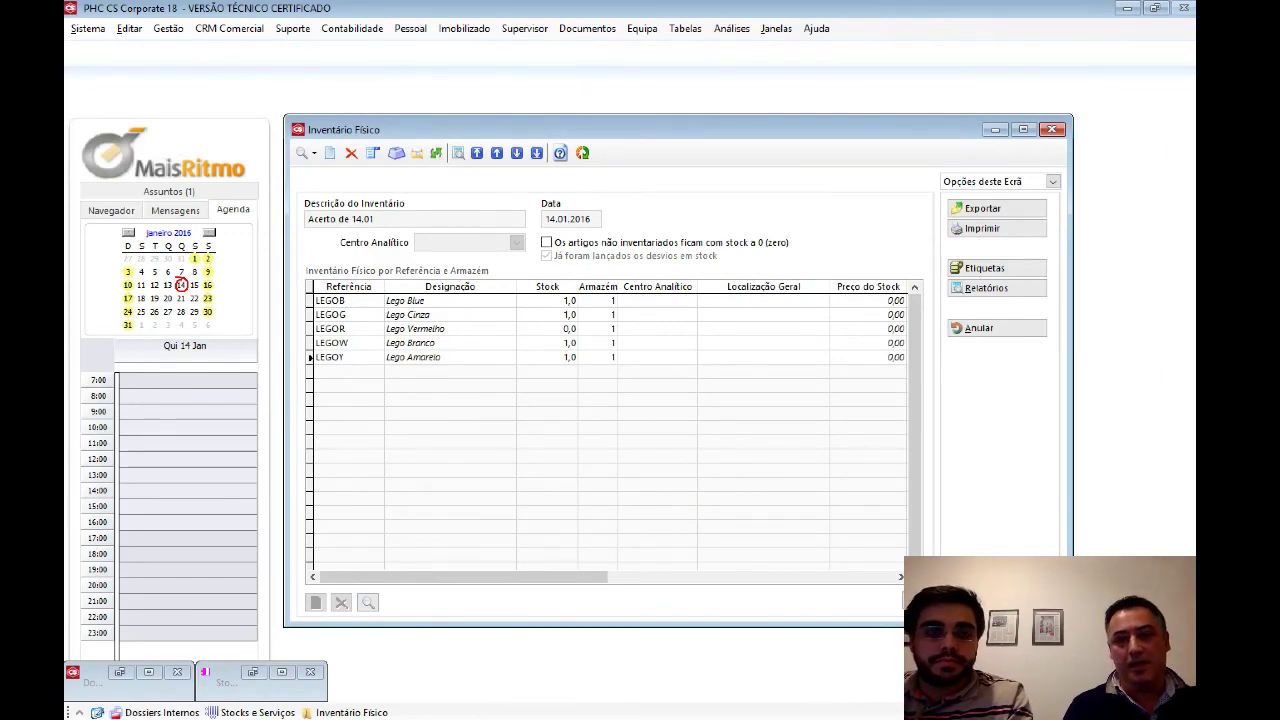
# Step: Open the Lego Vermelho (LEGOR) stock record from its inventory line and check the article's current stock
pyautogui.click(320, 329)
pyautogui.moveTo(323, 329); pyautogui.dragTo(350, 329)
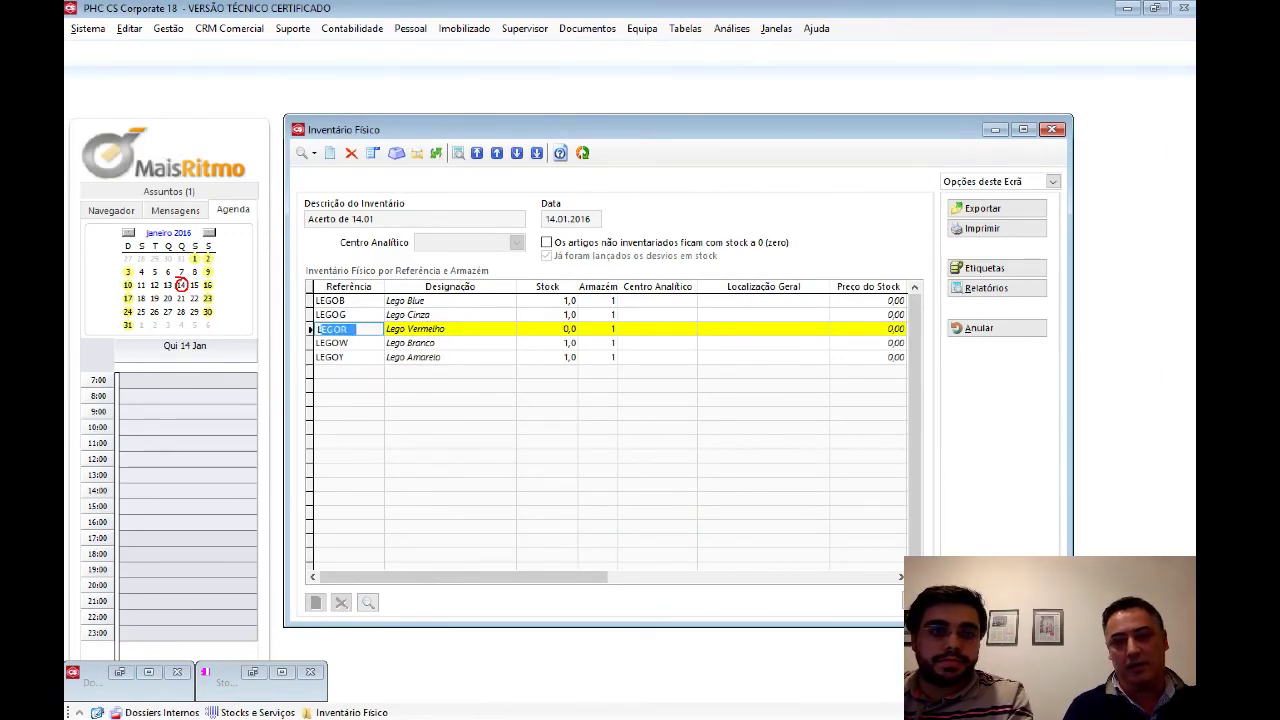
pyautogui.doubleClick(330, 329)
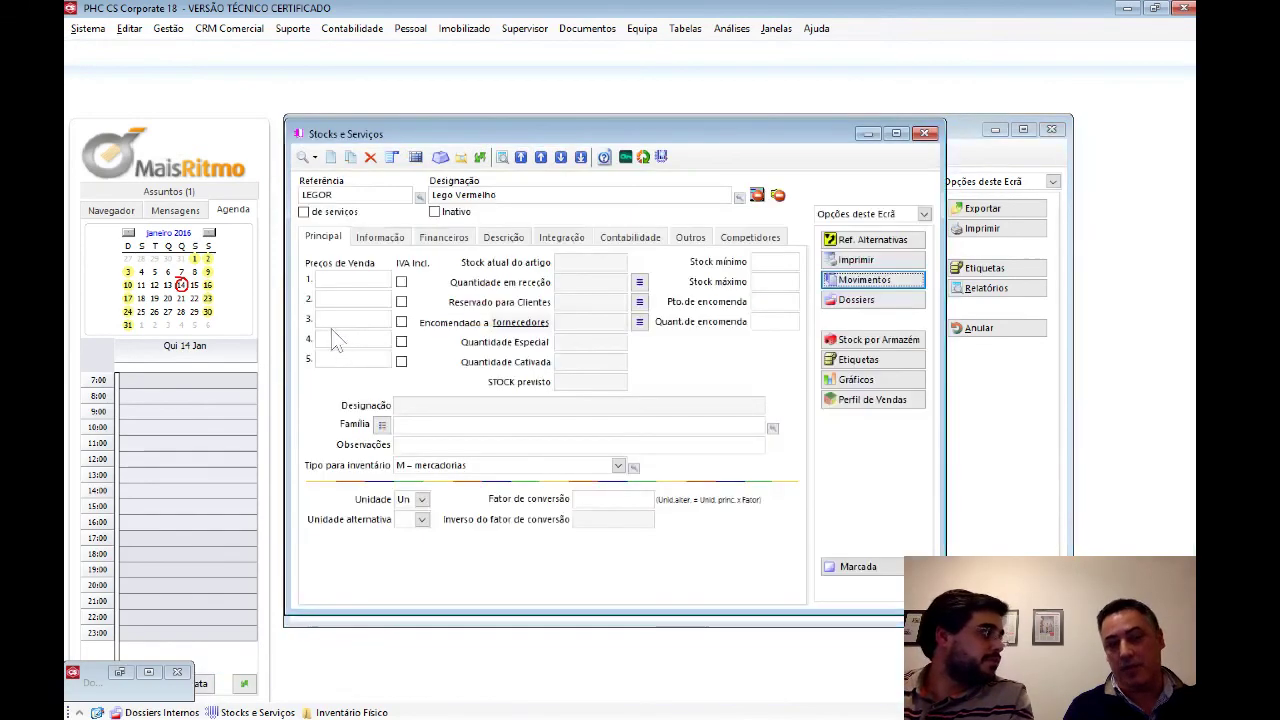
pyautogui.click(608, 263)
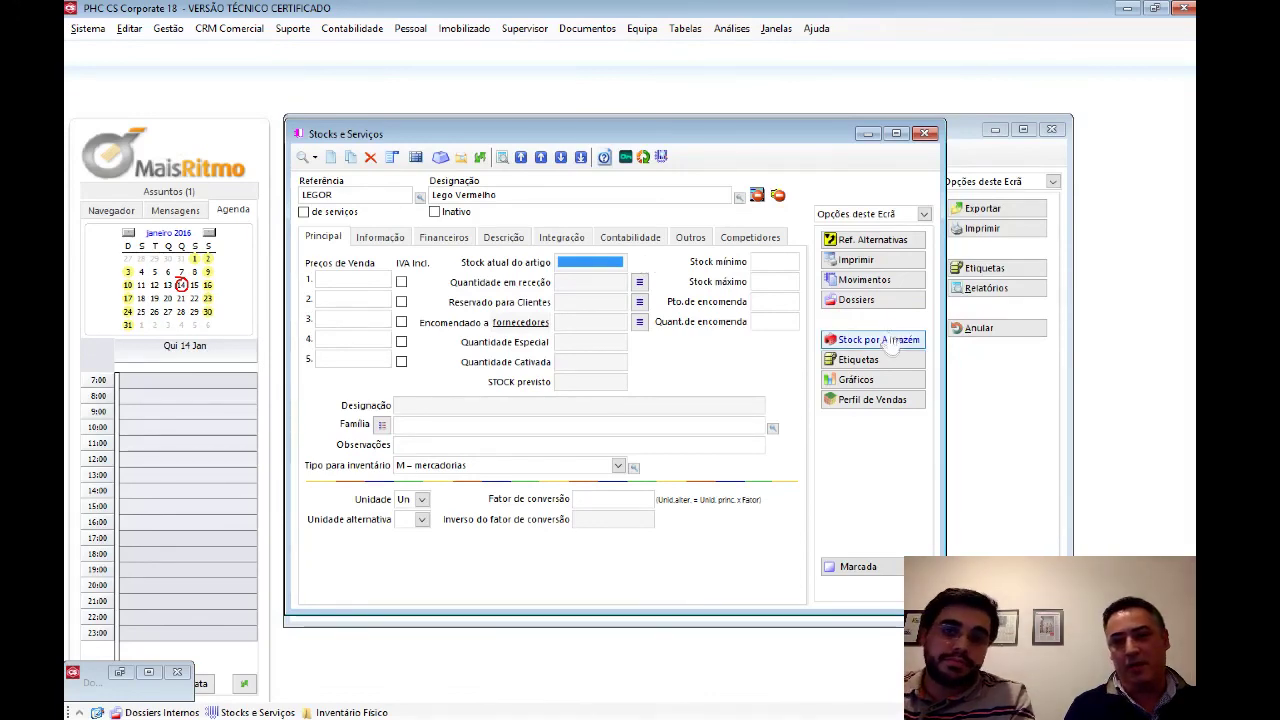
# Step: Run the Lego Vermelho movements statement, examine its Acerto Saída entry, and close the statement and its options
pyautogui.click(866, 281)
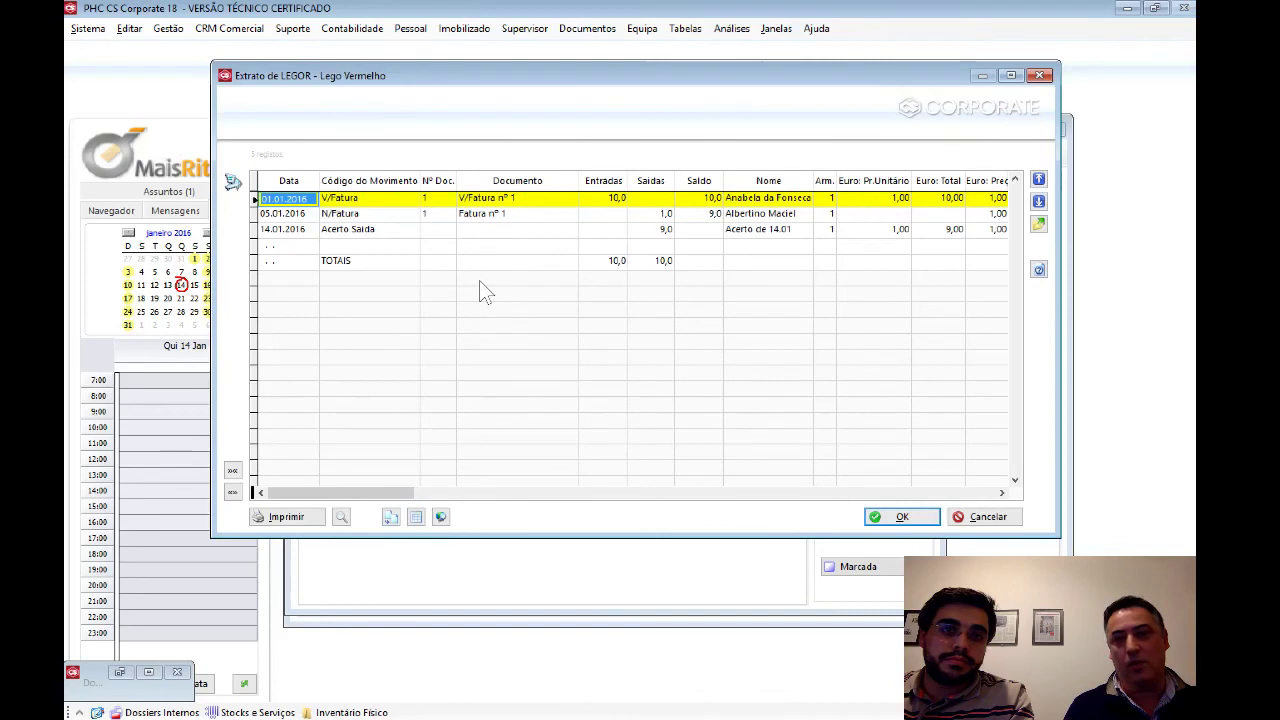
pyautogui.click(651, 229)
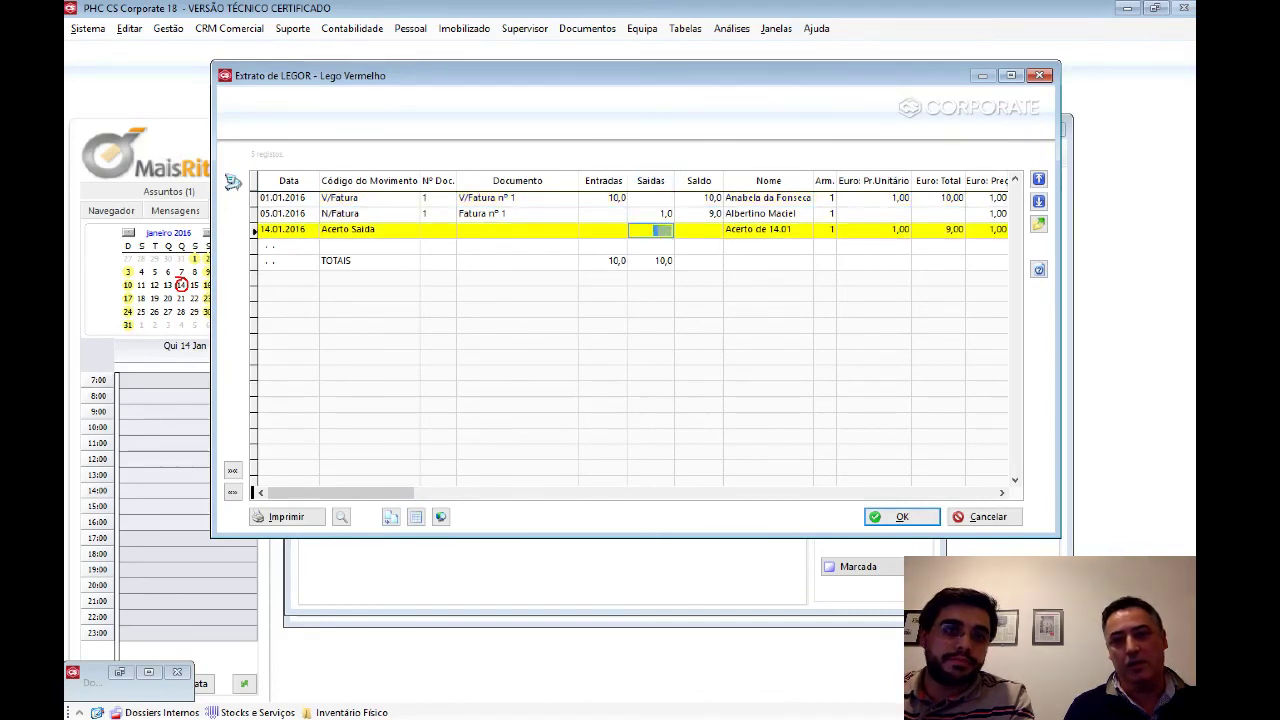
pyautogui.click(708, 229)
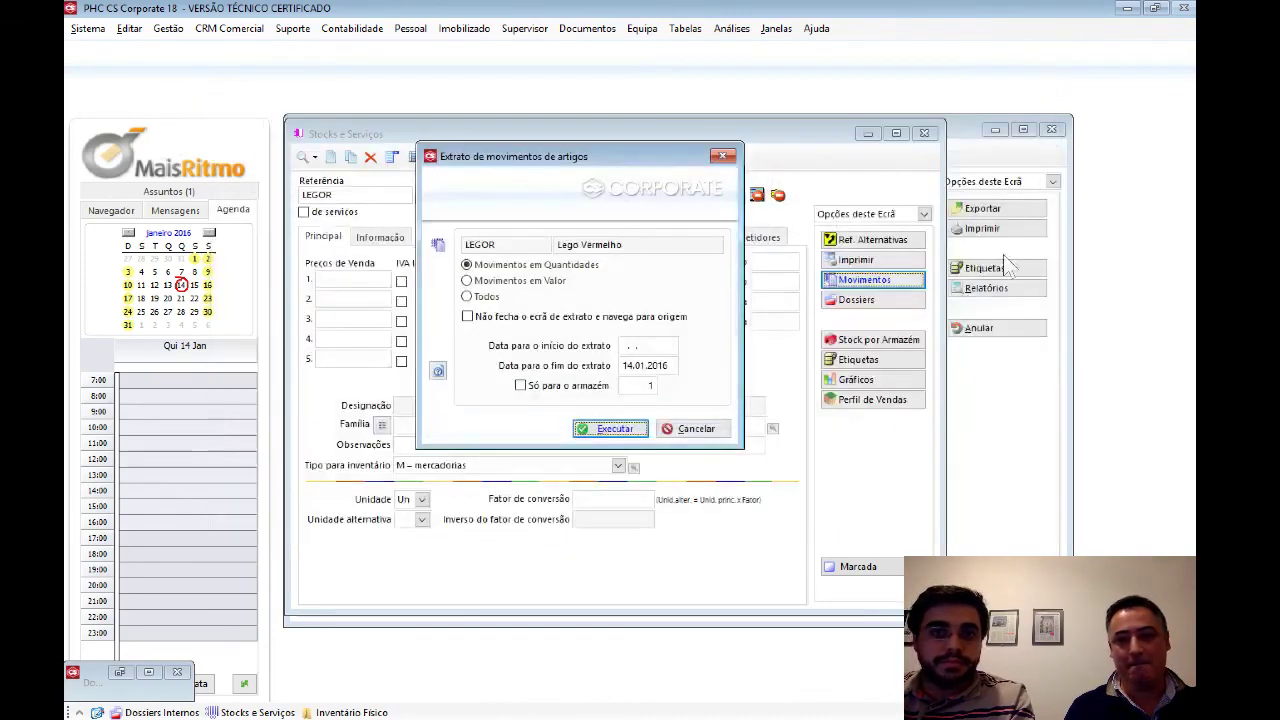
pyautogui.click(1040, 75)
pyautogui.click(697, 429)
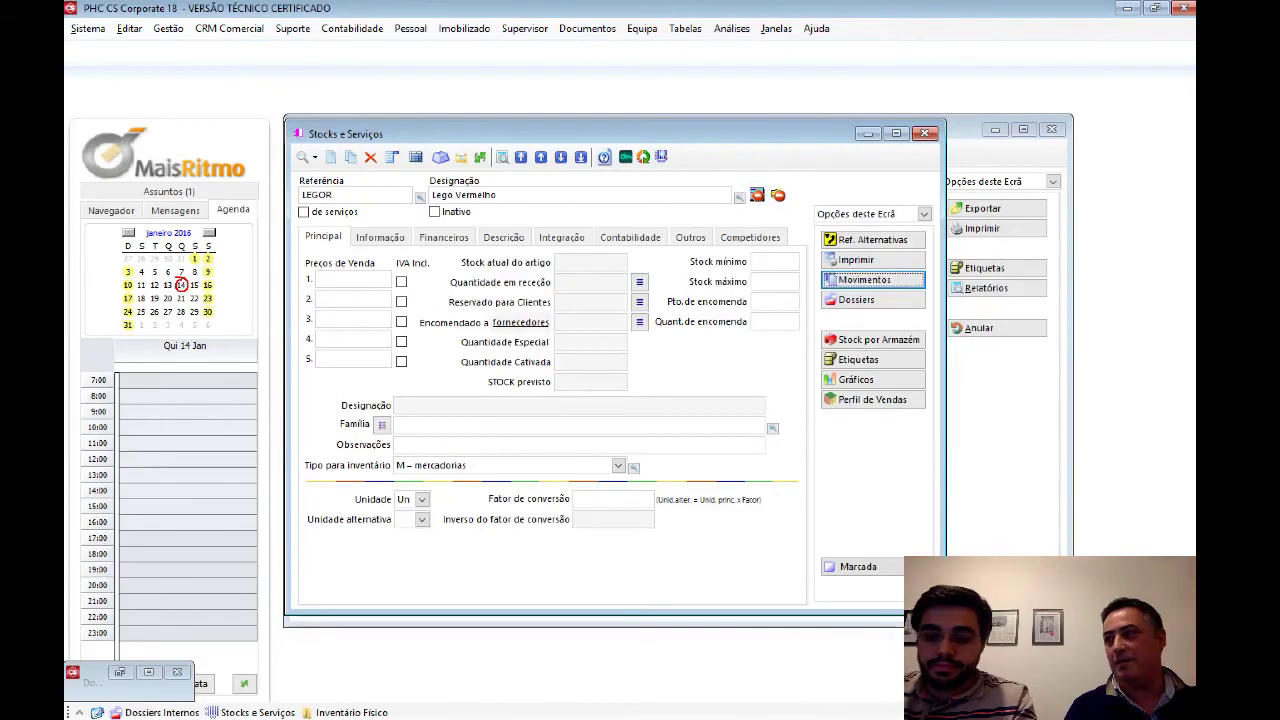